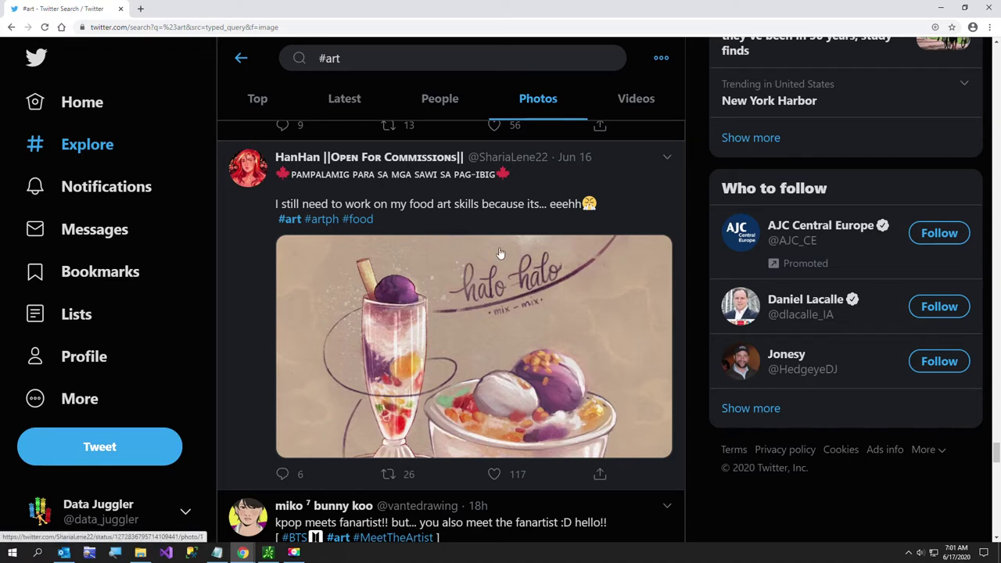
Copy the halo-halo food illustration from the Twitter #art post to the clipboard.
right_click(538, 362)
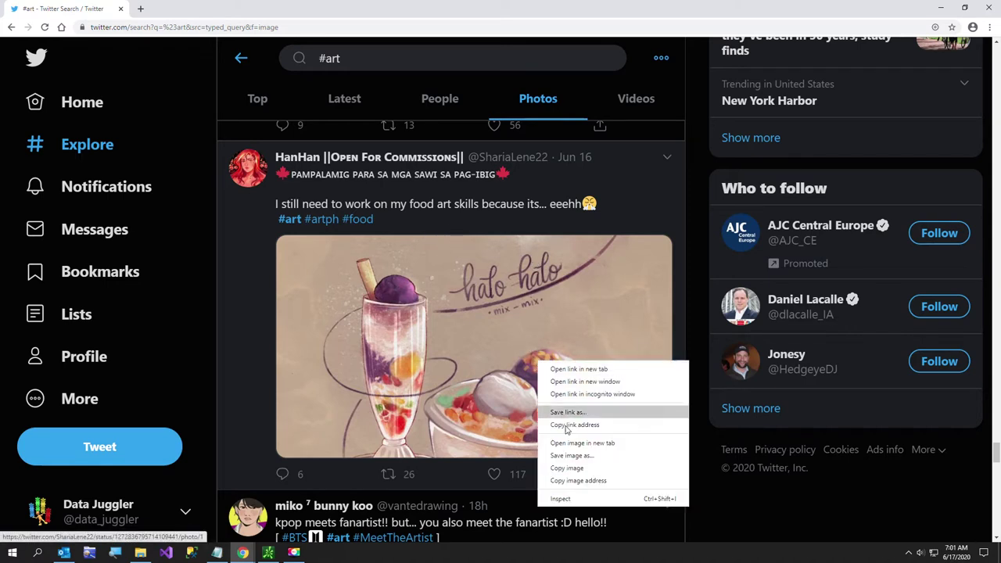
click(553, 468)
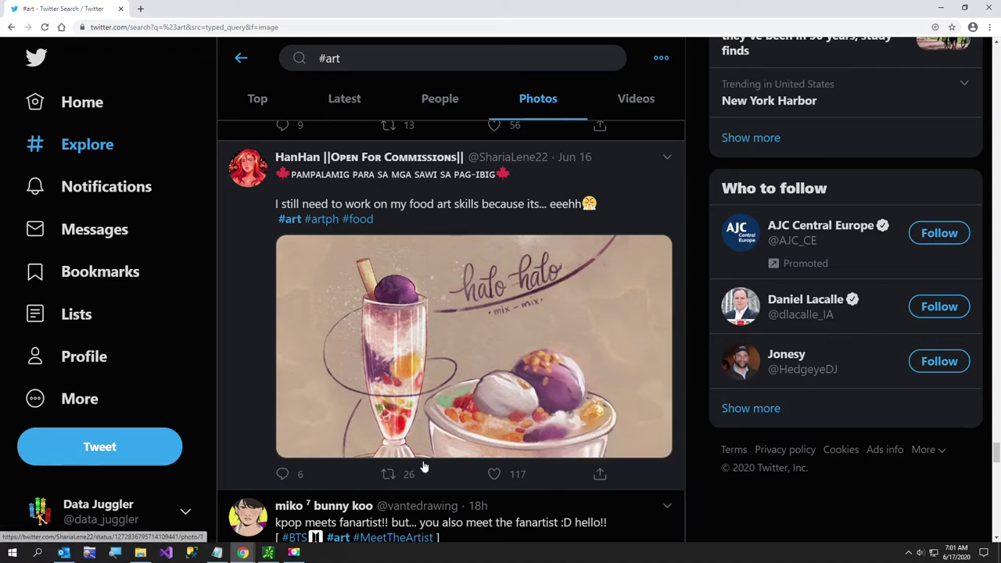
Paste the halo-halo image into paint.net, expanding the canvas to fit it.
click(12, 553)
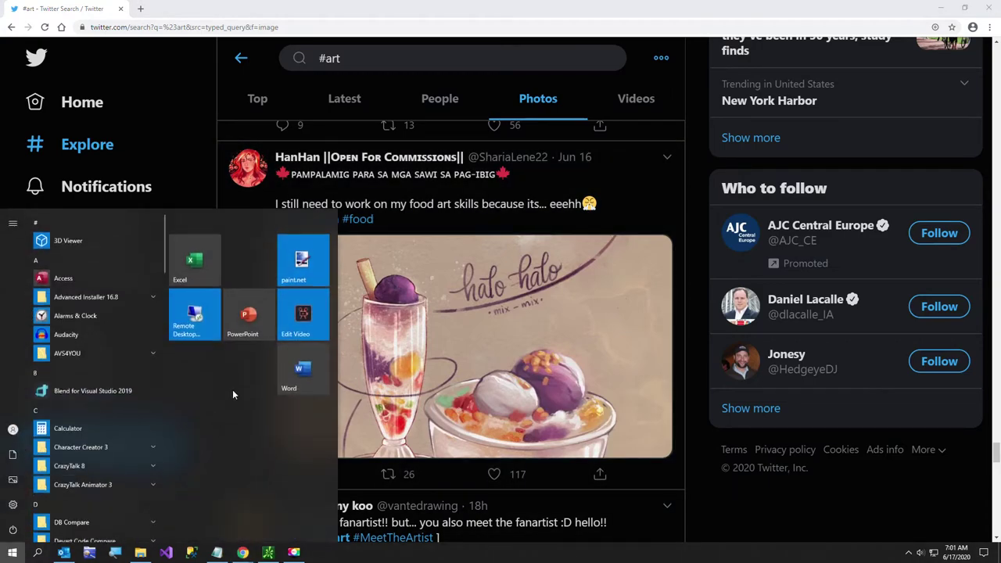
click(305, 267)
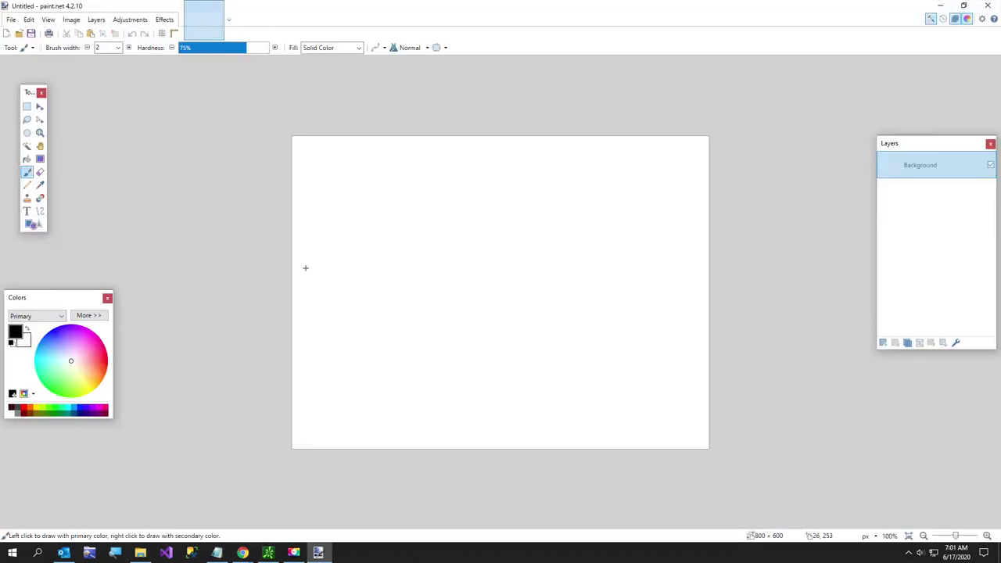
key(ctrl+v)
click(422, 314)
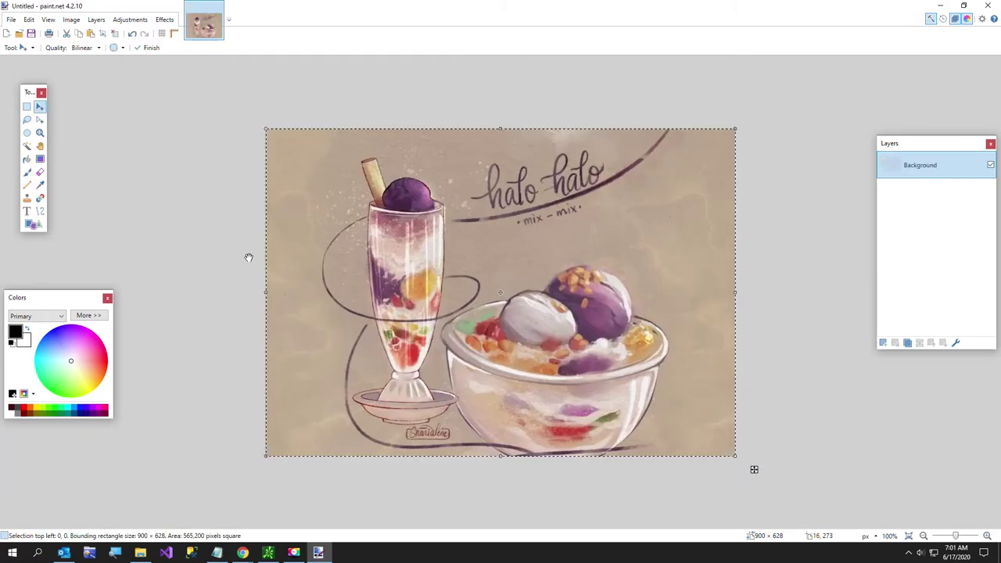
Save the image as FoodArt.png with the default PNG settings.
click(11, 19)
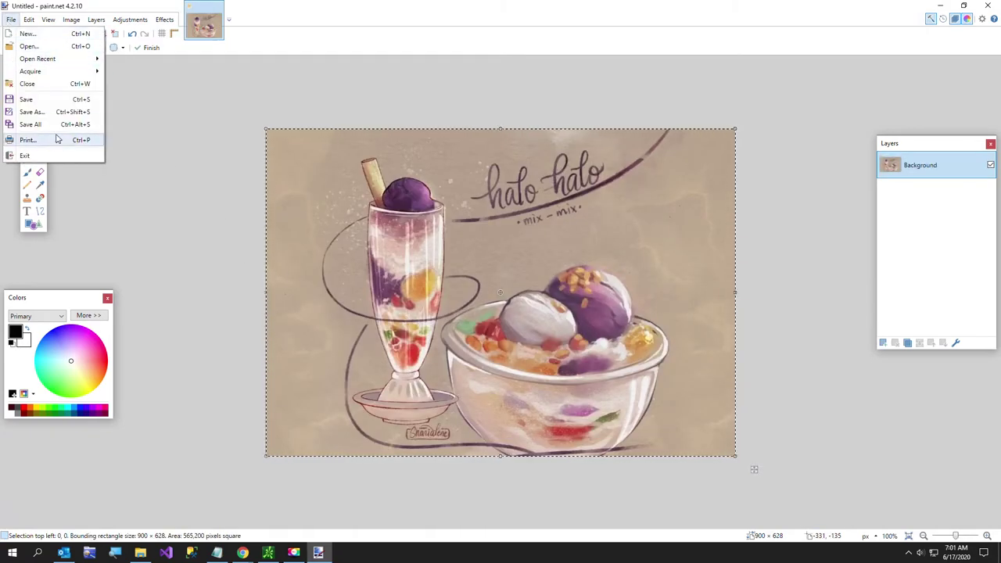
click(47, 111)
text(FoodArt)
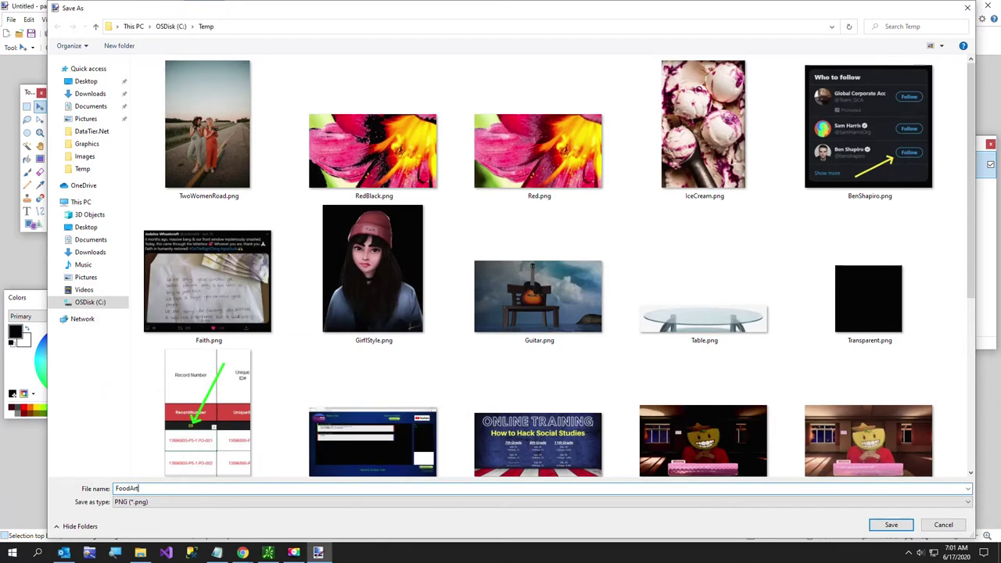
key(Return)
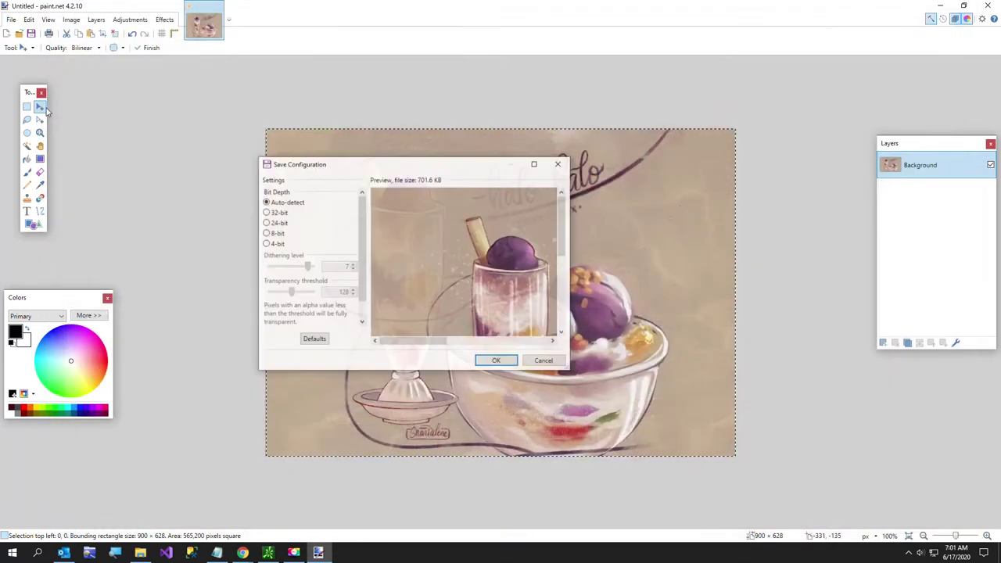
click(496, 362)
Open pixeldatabase.net in a new Chrome window and load FoodArt.png (565,200 pixels).
key(alt+Tab)
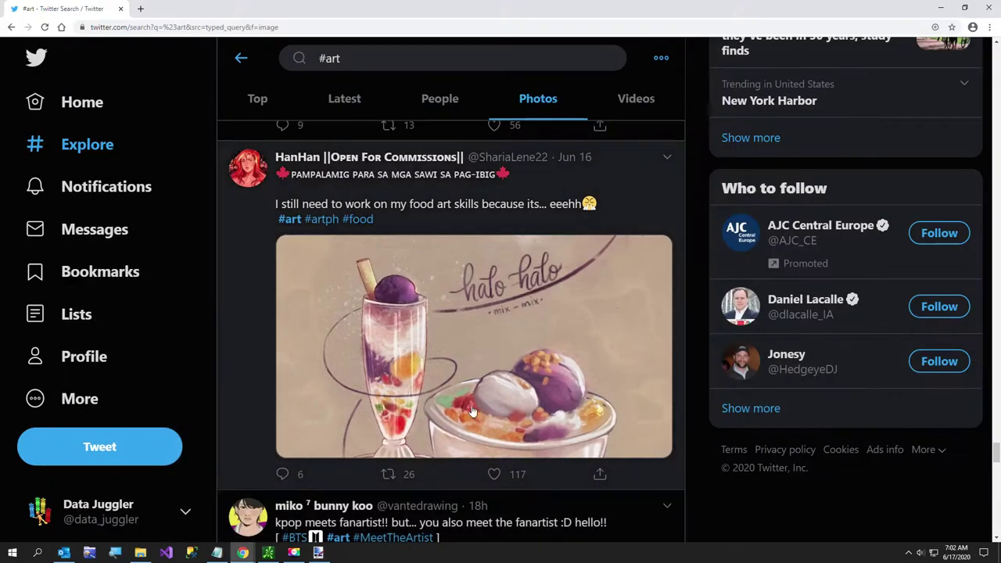
click(319, 554)
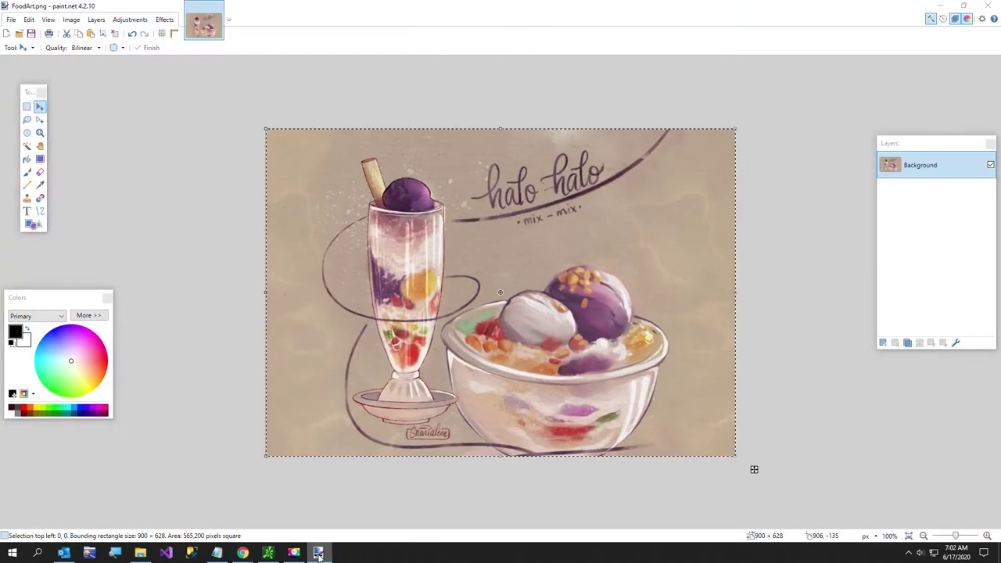
right_click(242, 553)
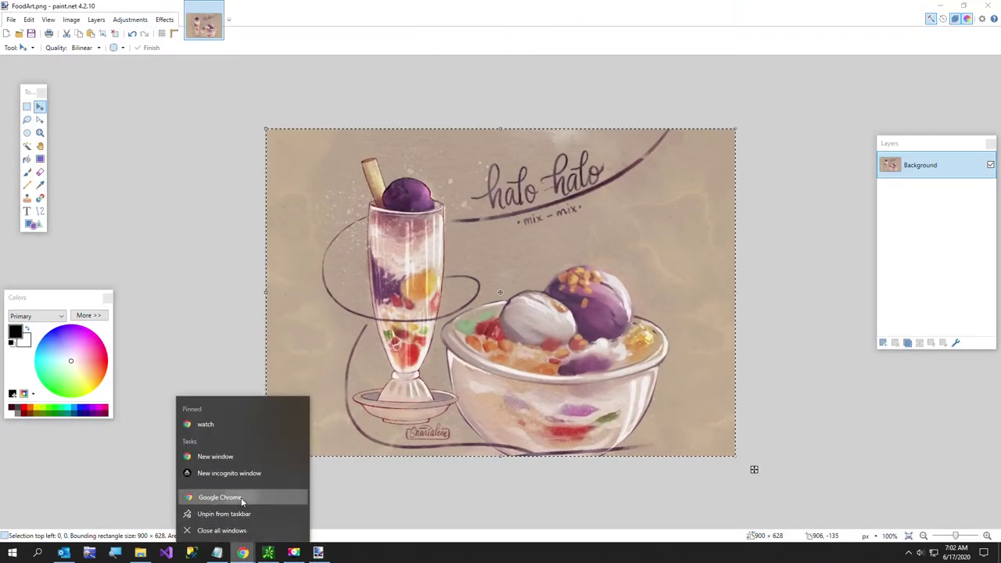
click(241, 498)
text(pixeldatabase.net)
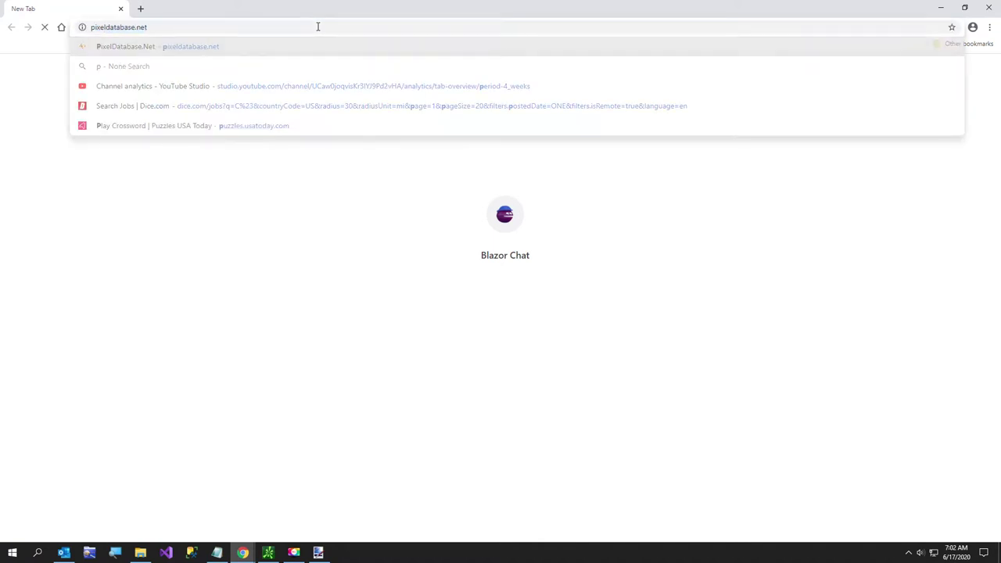
key(Return)
click(466, 299)
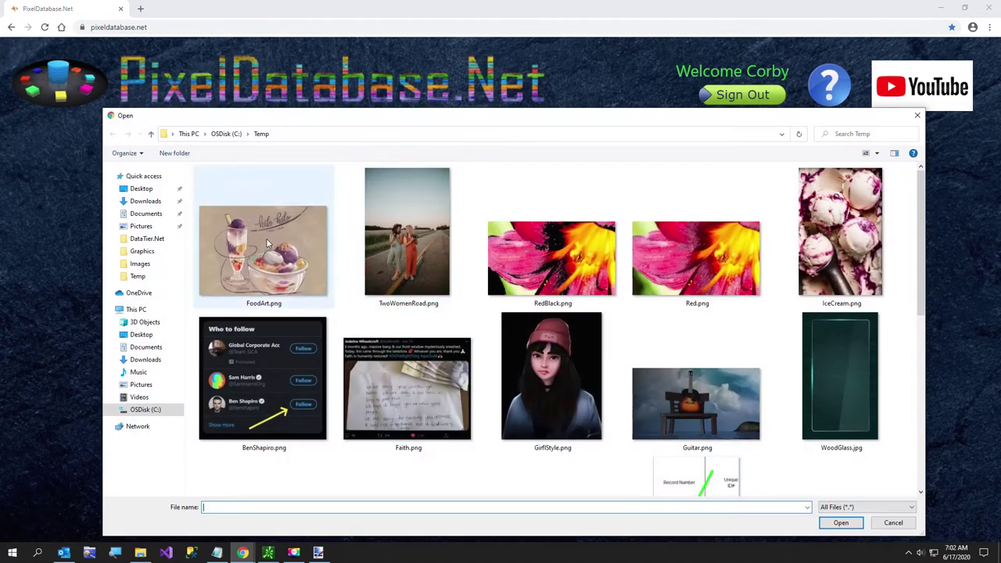
double_click(266, 244)
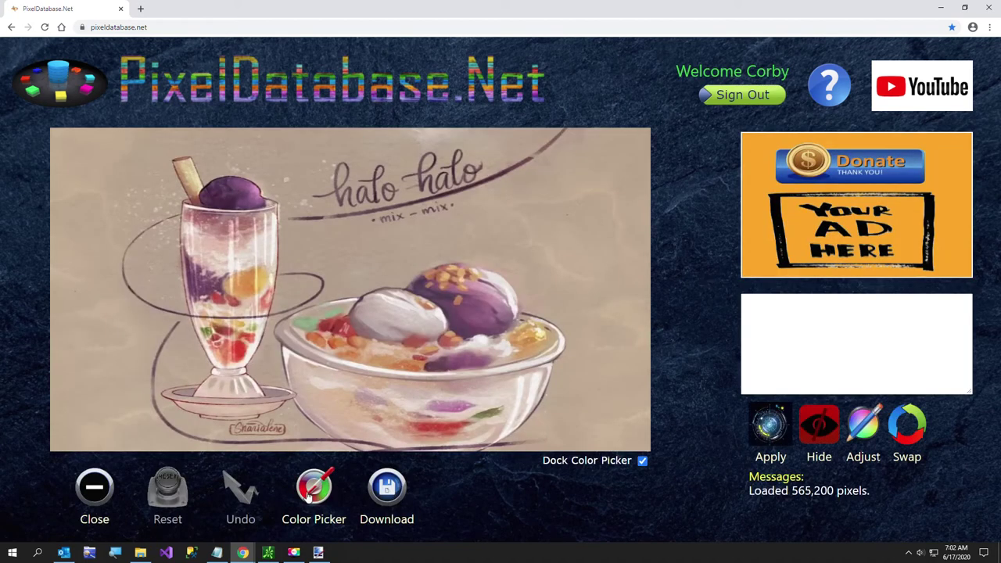
Turn on the colour picker and sample the bowl and background edges and corners for their totals.
click(310, 496)
click(322, 396)
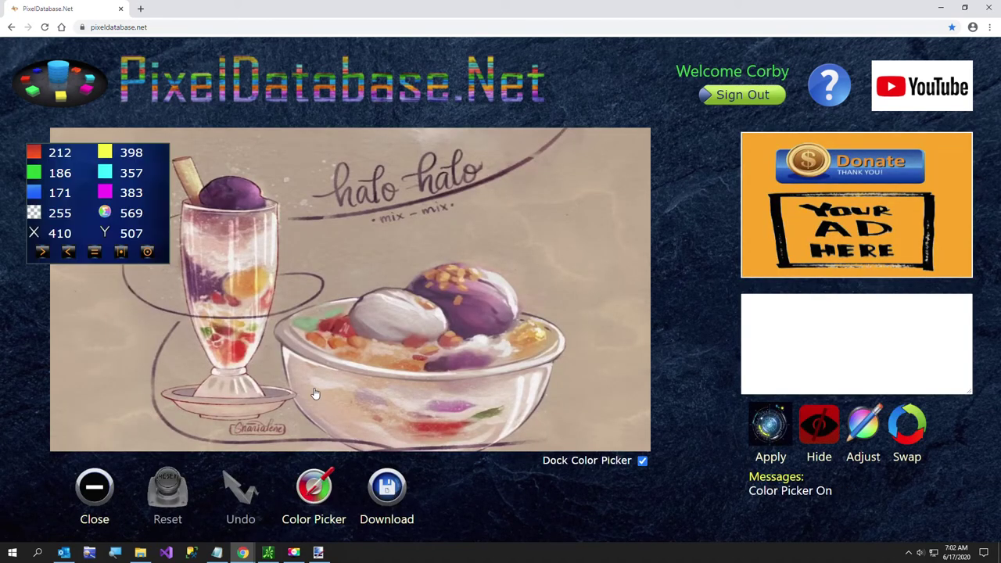
click(107, 342)
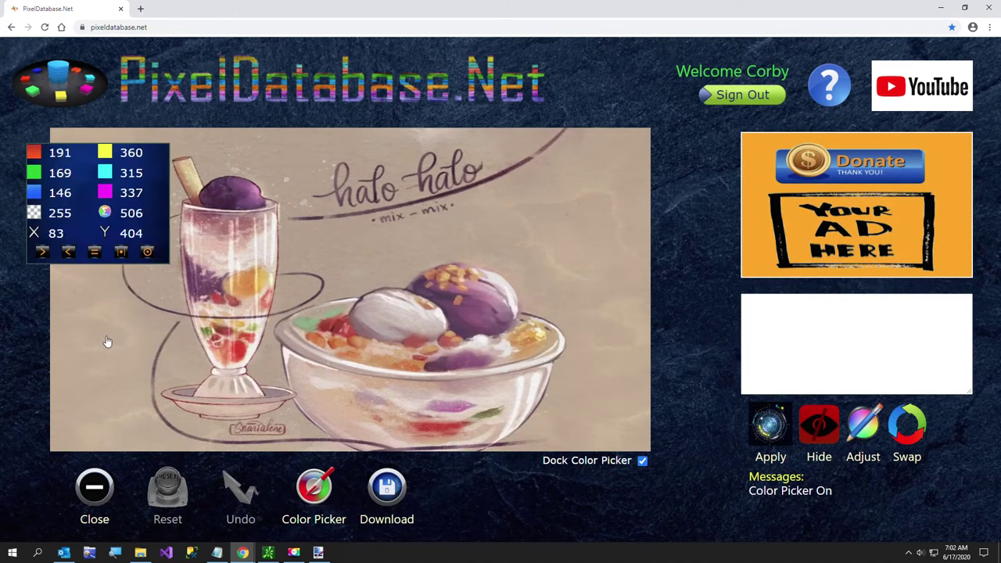
click(577, 219)
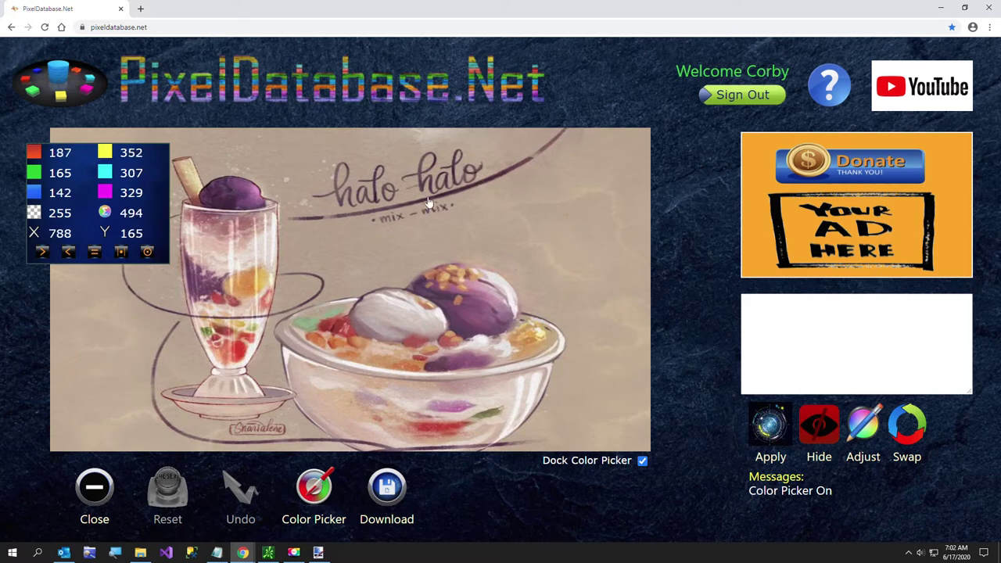
click(351, 156)
click(273, 156)
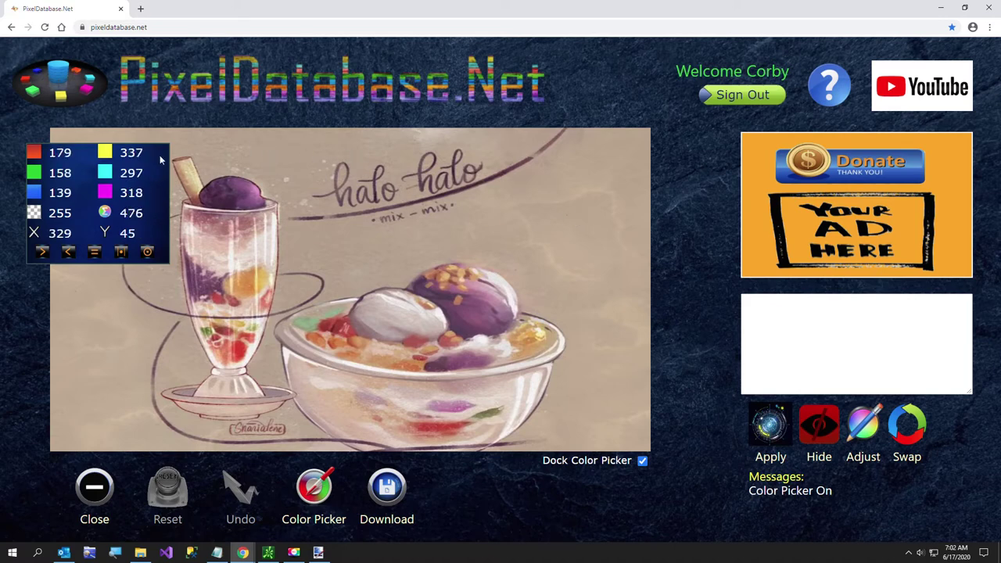
click(67, 142)
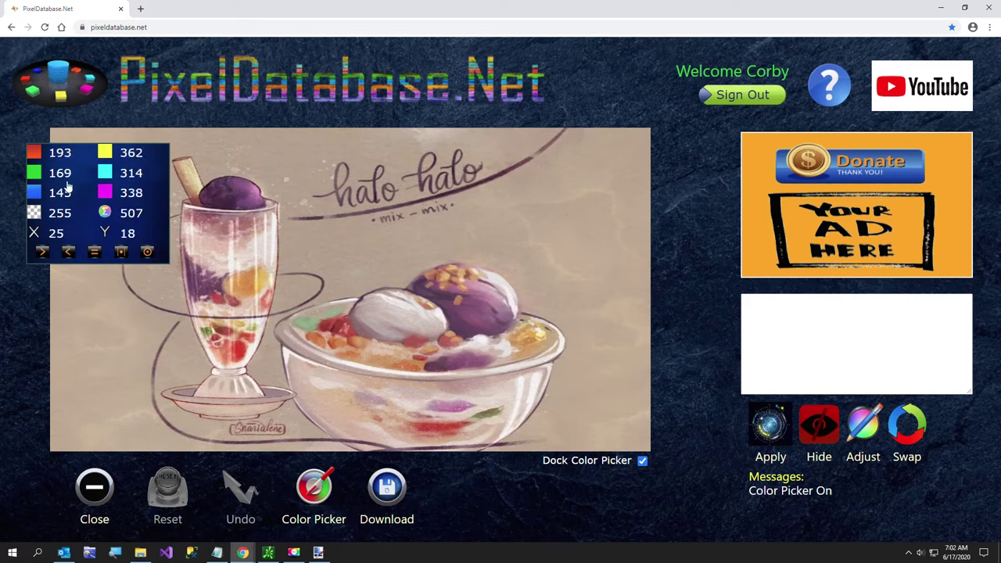
click(70, 452)
click(638, 140)
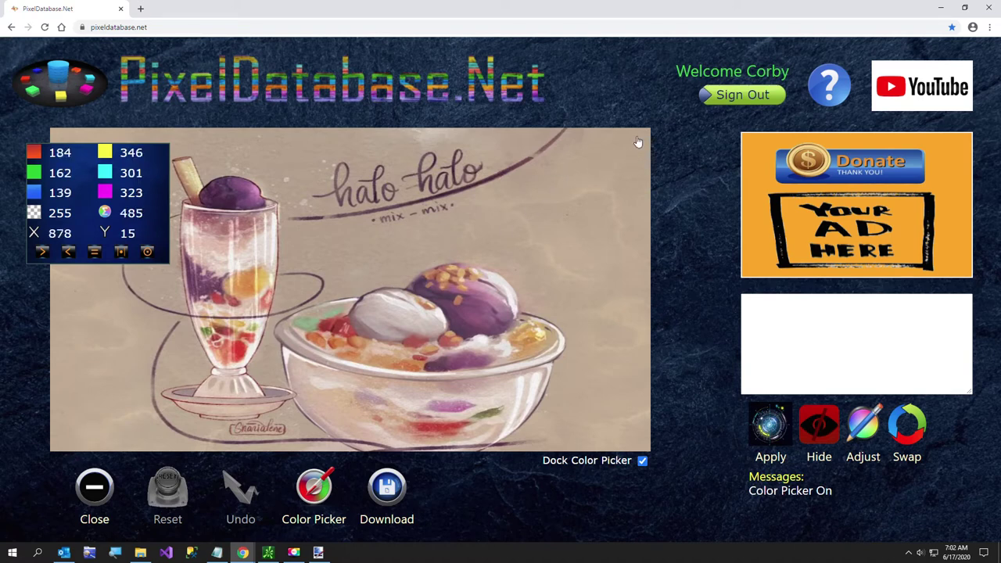
click(824, 301)
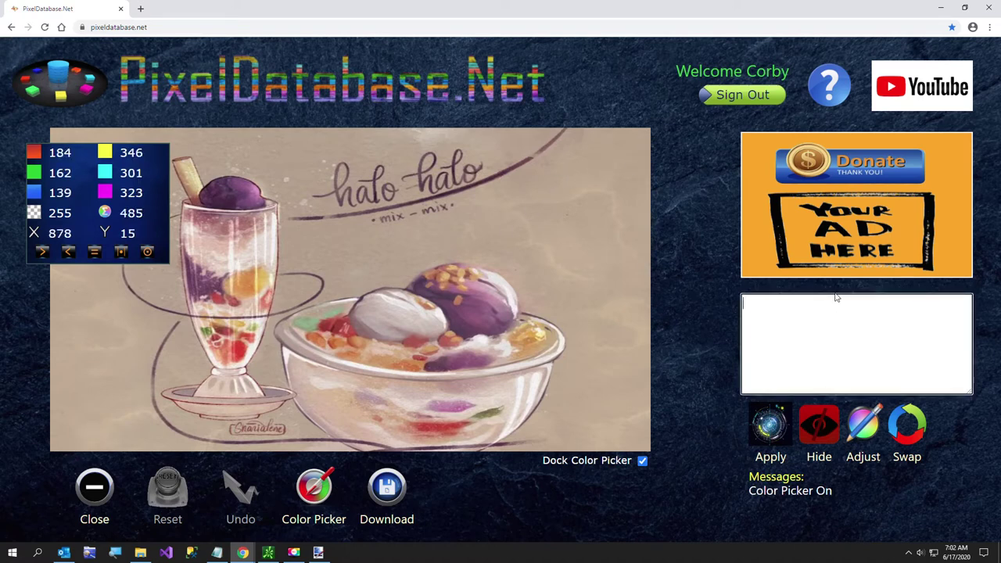
Write and apply 'Update Set Adjust All -100 Where Total Between 470 530', darkening 376,965 pixels.
text(Update)
key(Return)
text(Set Adjust all)
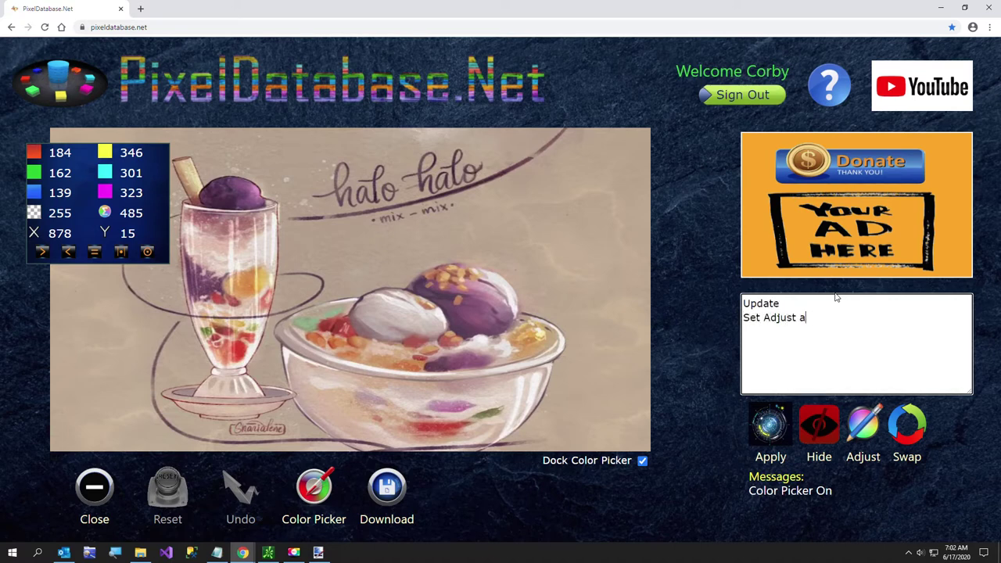
key(BackSpace)
text(All - 100)
key(BackSpace)
key(BackSpace)
text(100)
key(Return)
text(Where Tob)
key(BackSpace)
text(tal Between )
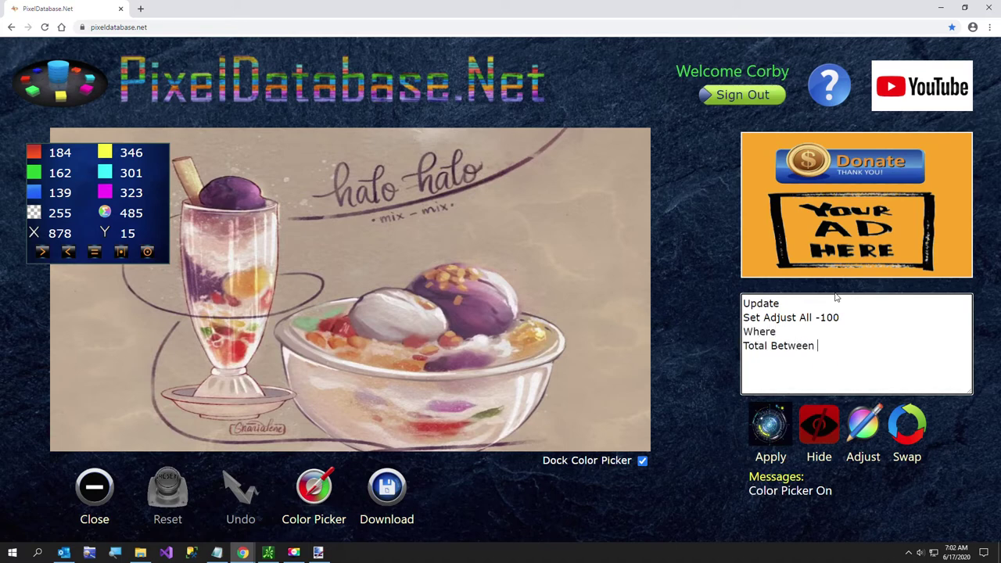
text(470 530)
click(772, 422)
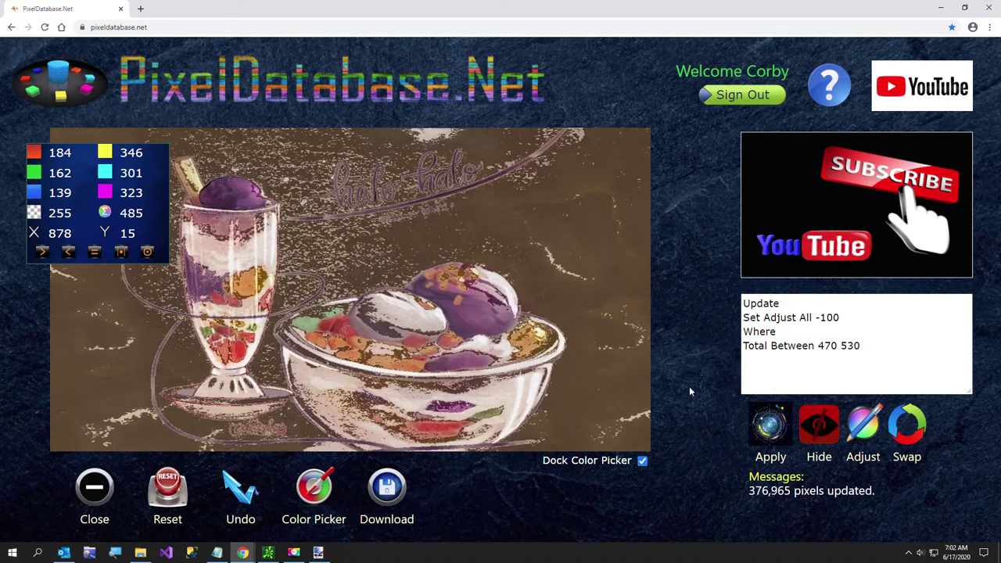
Undo, then apply the query as Adjust All -140 for totals between 450 and 550.
click(233, 498)
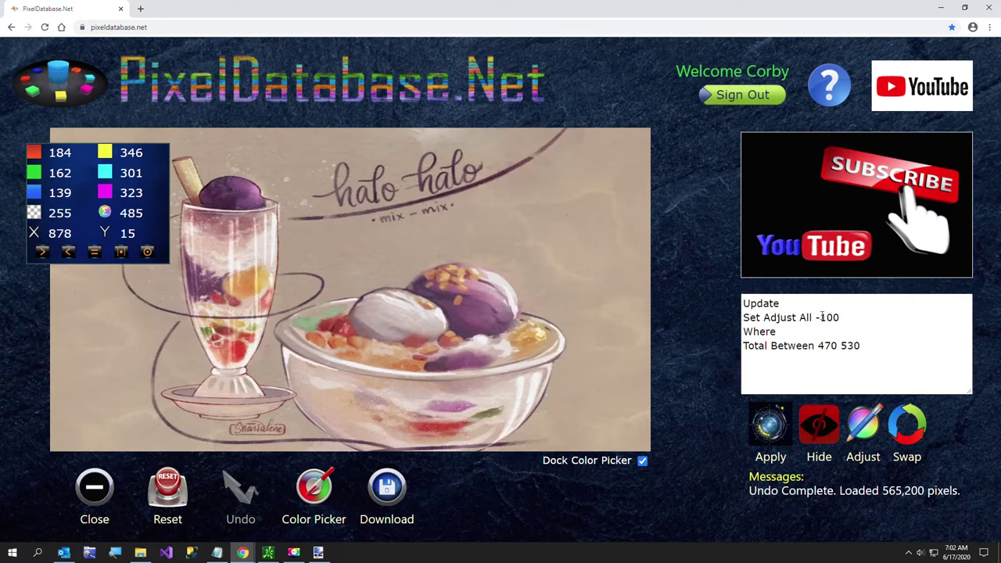
drag(825, 317, 834, 318)
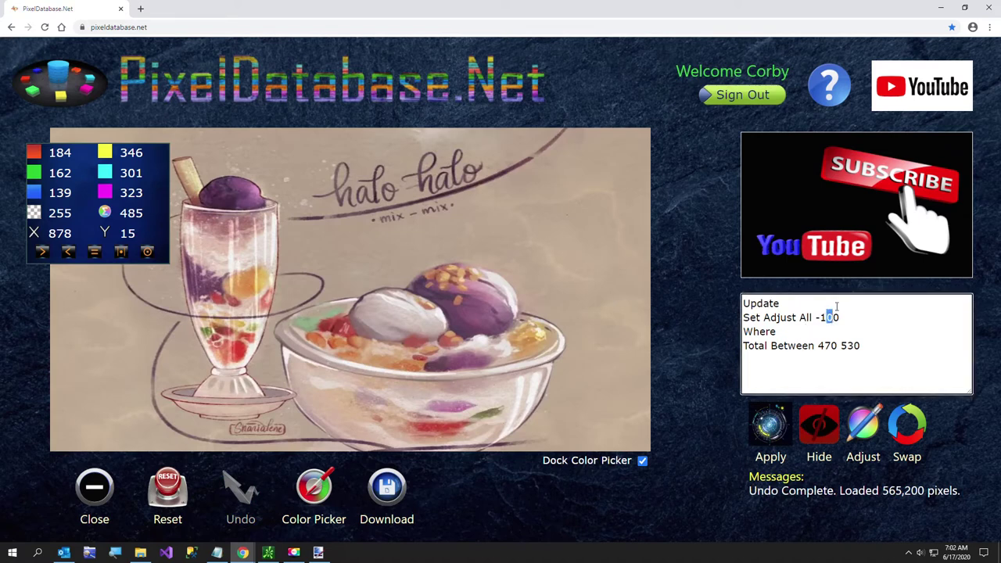
text(4)
drag(825, 347, 833, 347)
text(5)
drag(840, 346, 850, 346)
text(55)
click(763, 423)
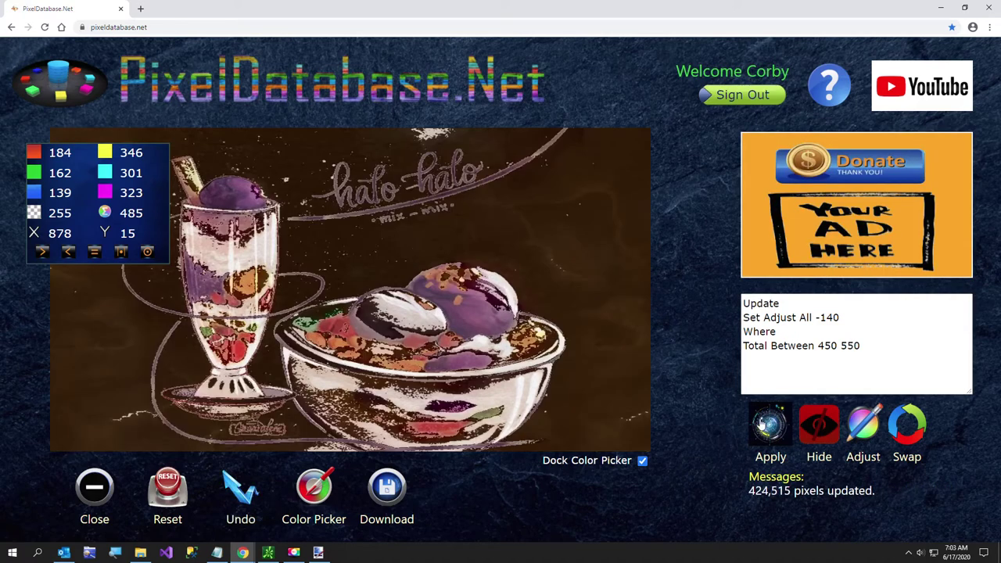
Undo and test a stronger Adjust All -180 darkening.
click(244, 499)
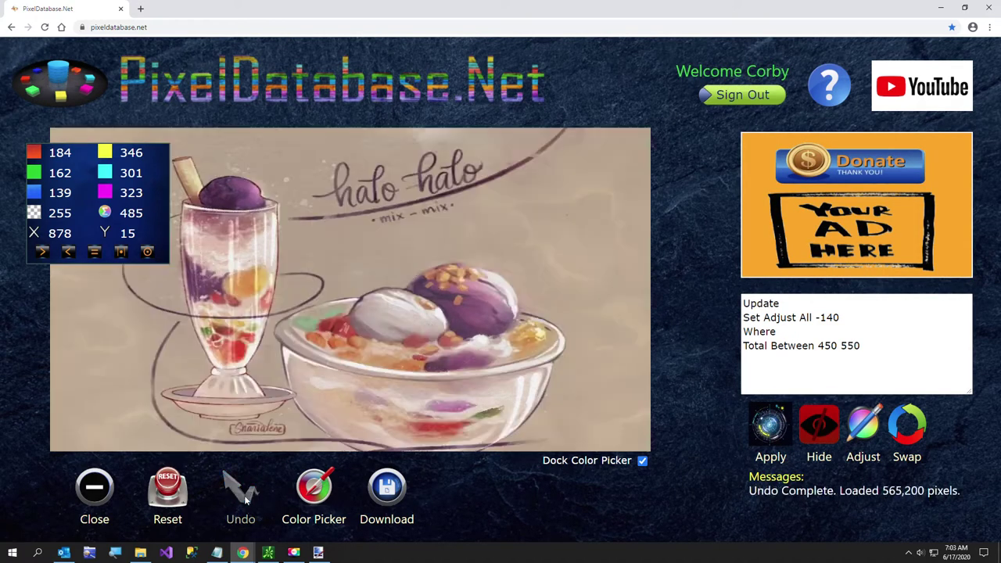
drag(825, 319, 832, 318)
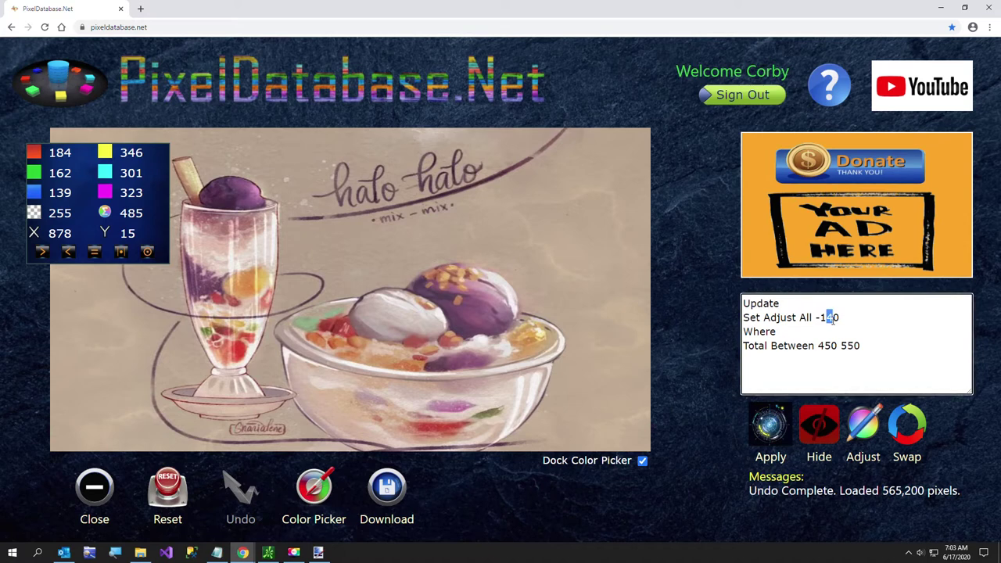
text(8)
click(771, 426)
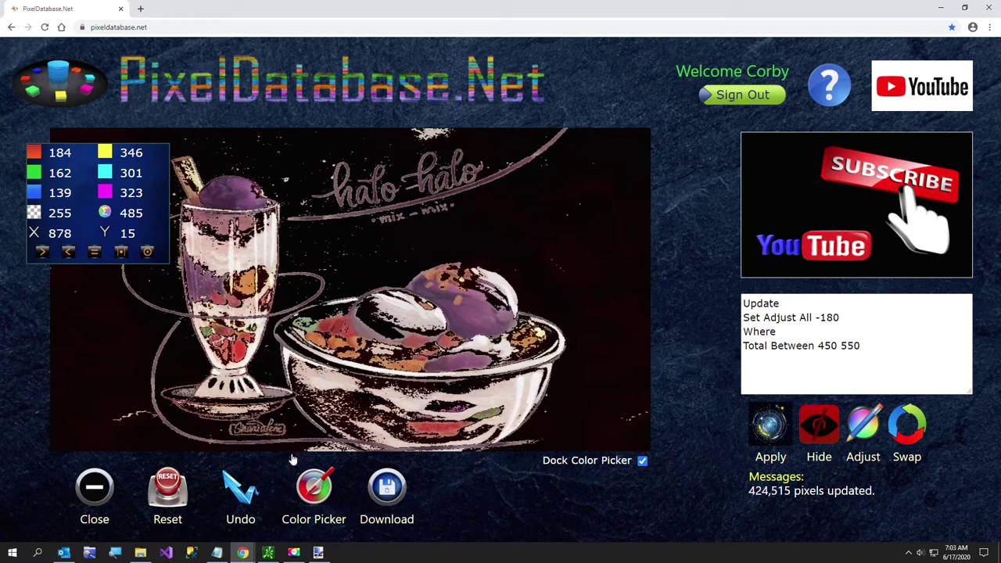
Undo the -180 trial and edit the query to Adjust All -190 with Total Between 430 560.
click(234, 500)
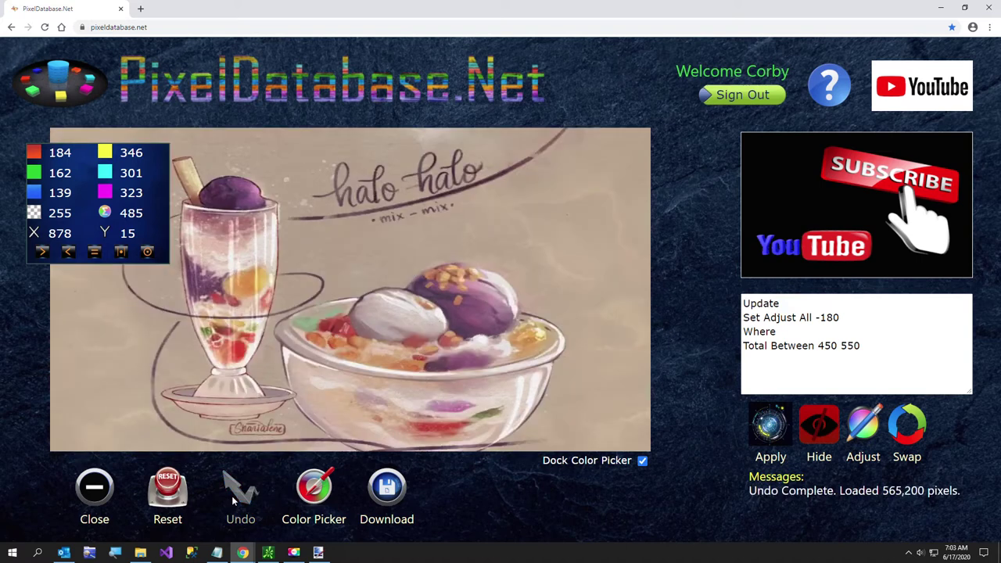
click(818, 317)
text(-)
drag(820, 317, 843, 317)
text(190)
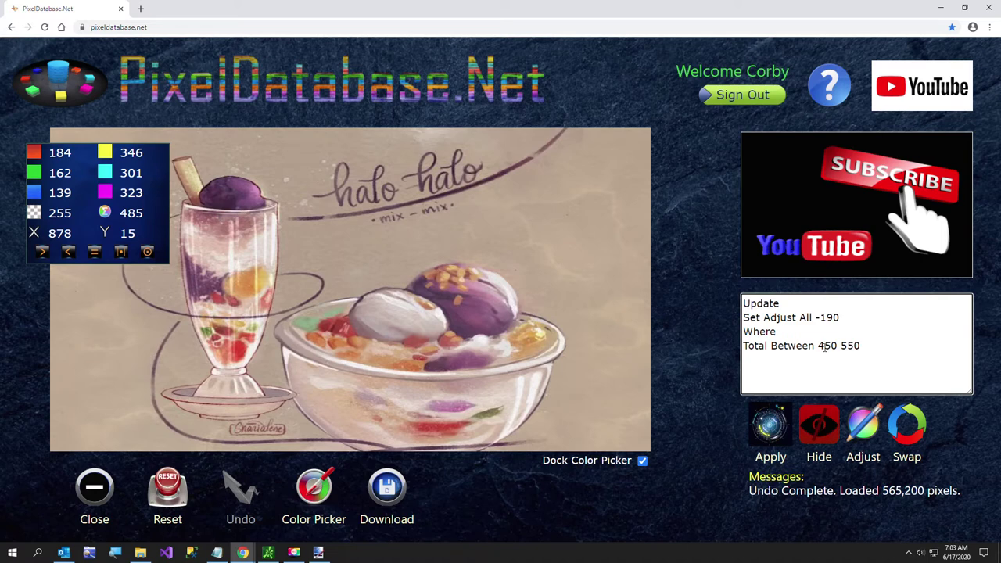
double_click(826, 346)
text(430 56)
Apply the -190 query for totals 430–560, then sample colours on the glass and bowl.
click(771, 427)
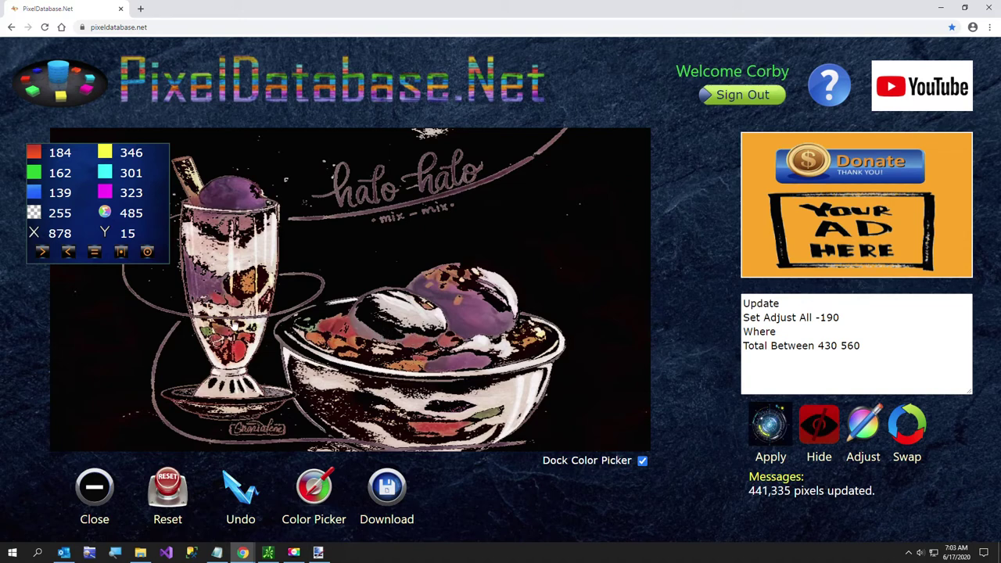
click(210, 254)
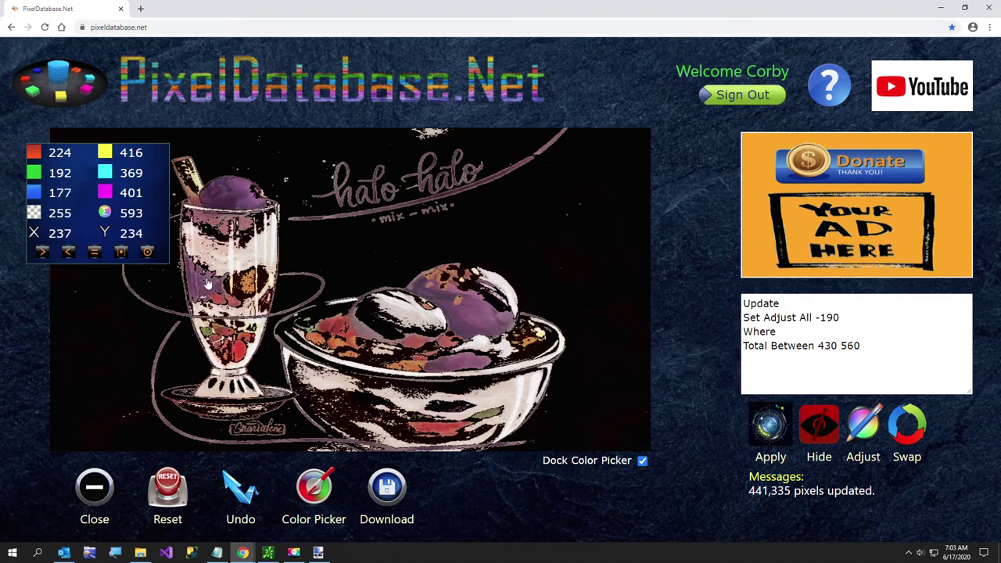
click(265, 255)
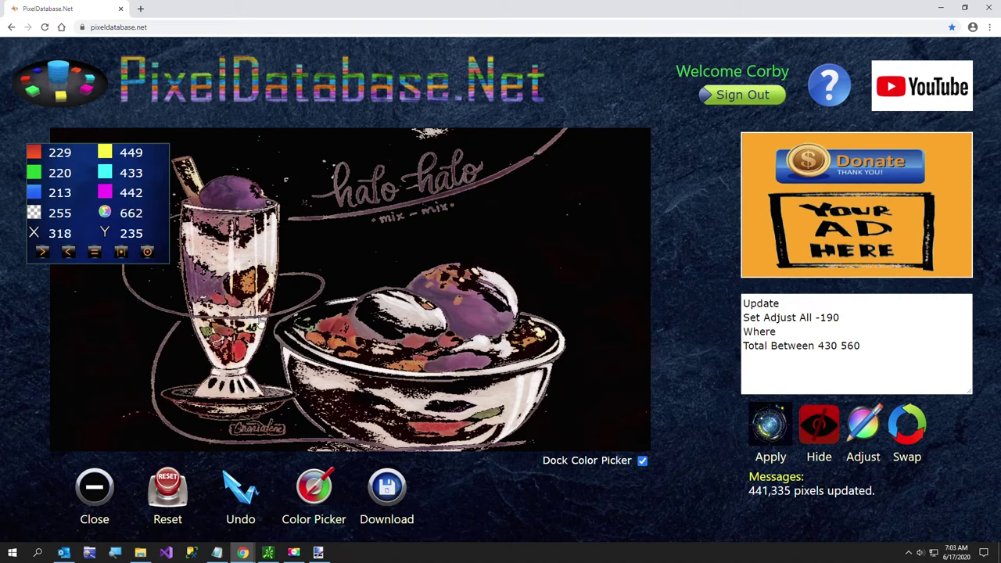
click(258, 346)
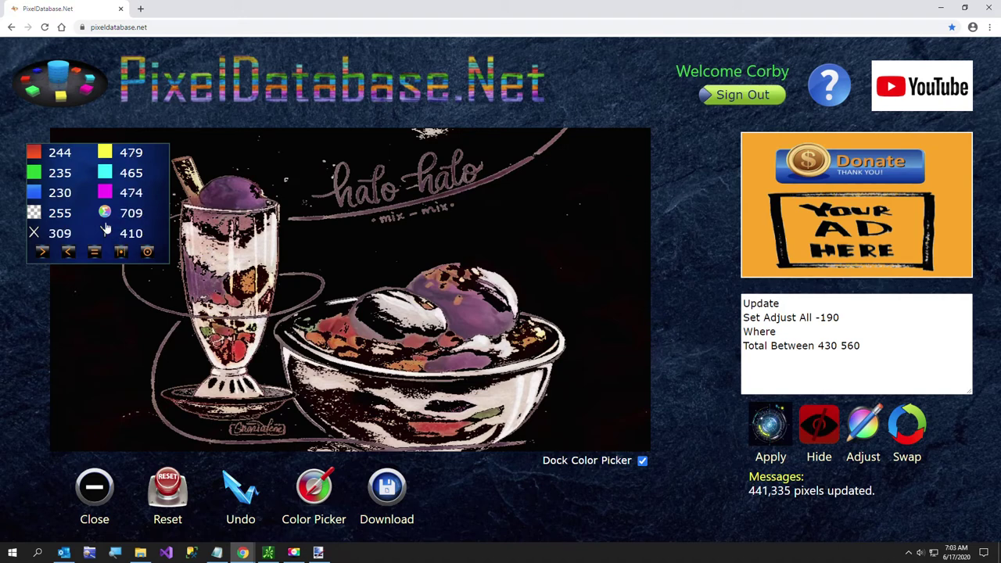
click(330, 385)
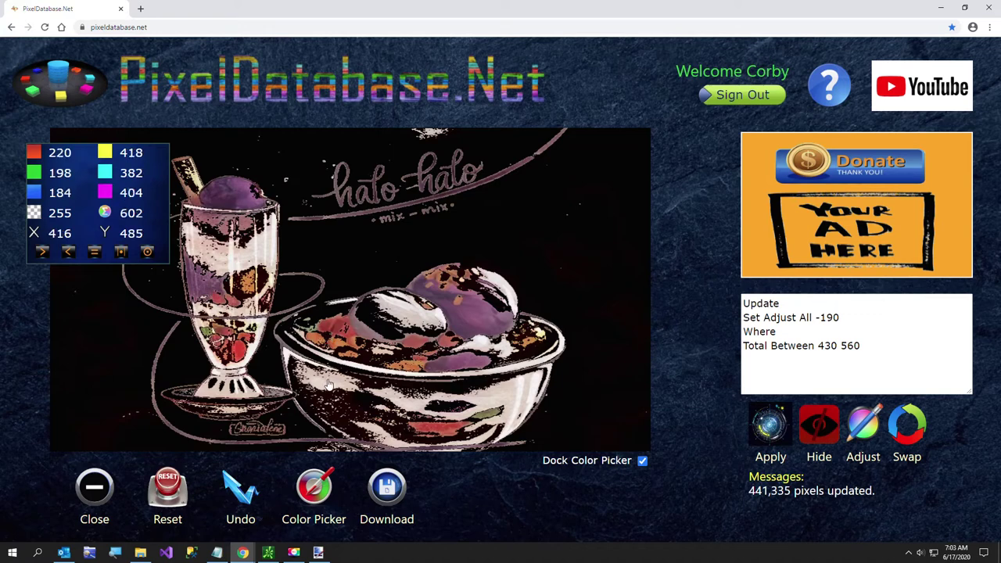
Rewrite the query as Adjust Green 80 Where BlueRedDifference < -5 and apply it.
drag(868, 349, 850, 315)
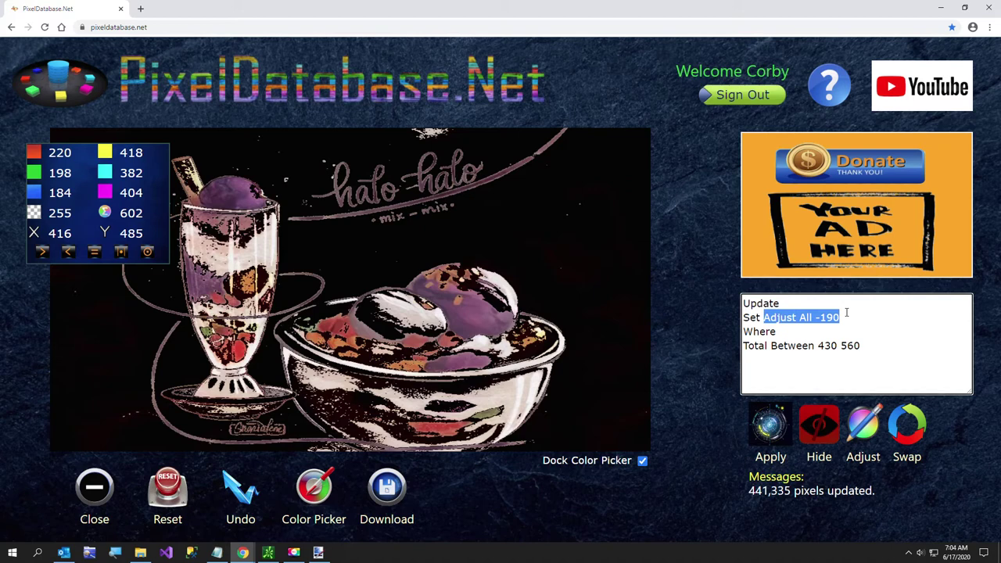
click(846, 312)
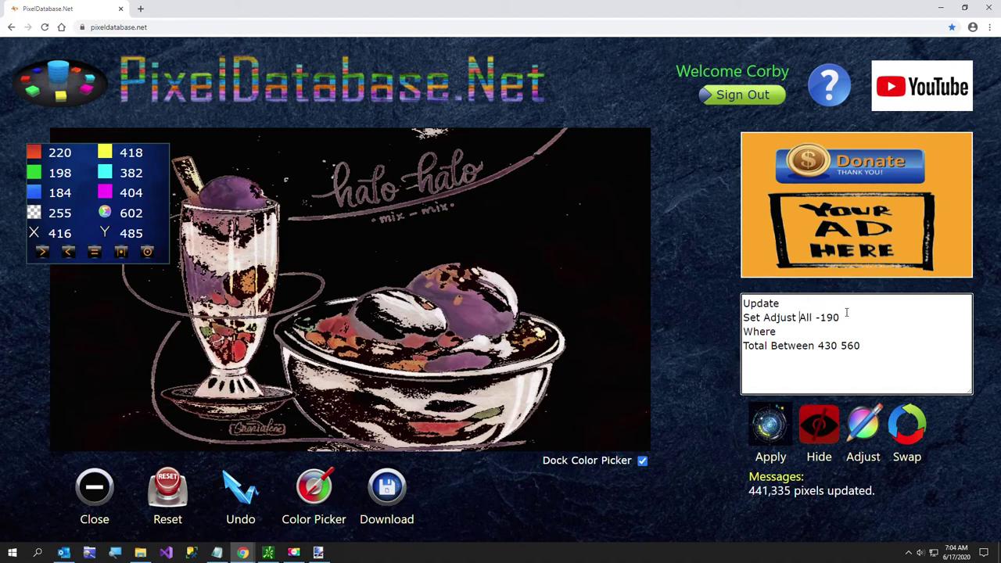
key(shift+End)
text(Green 80)
key(shift+End)
key(Delete)
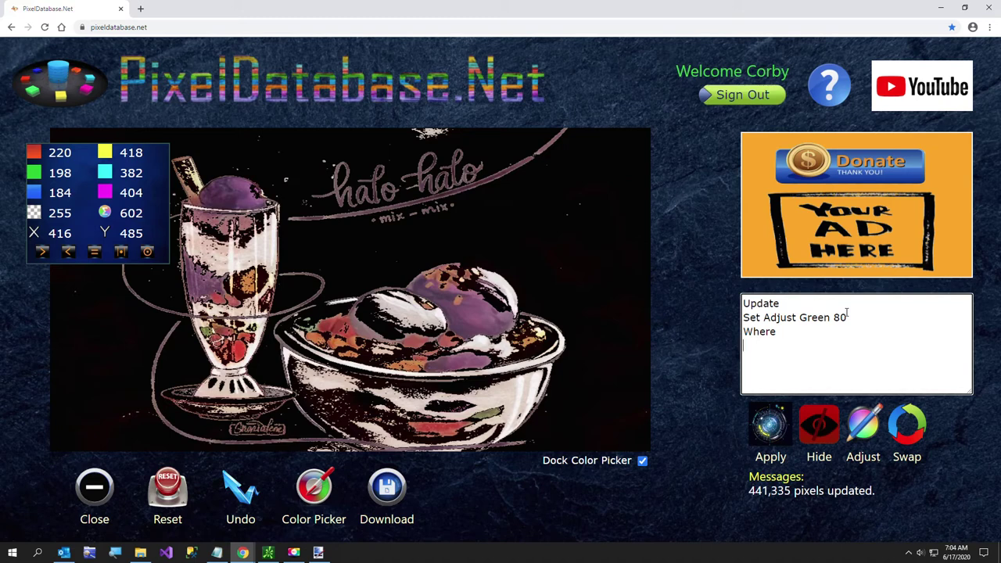
text(BlueRedDifference < -5)
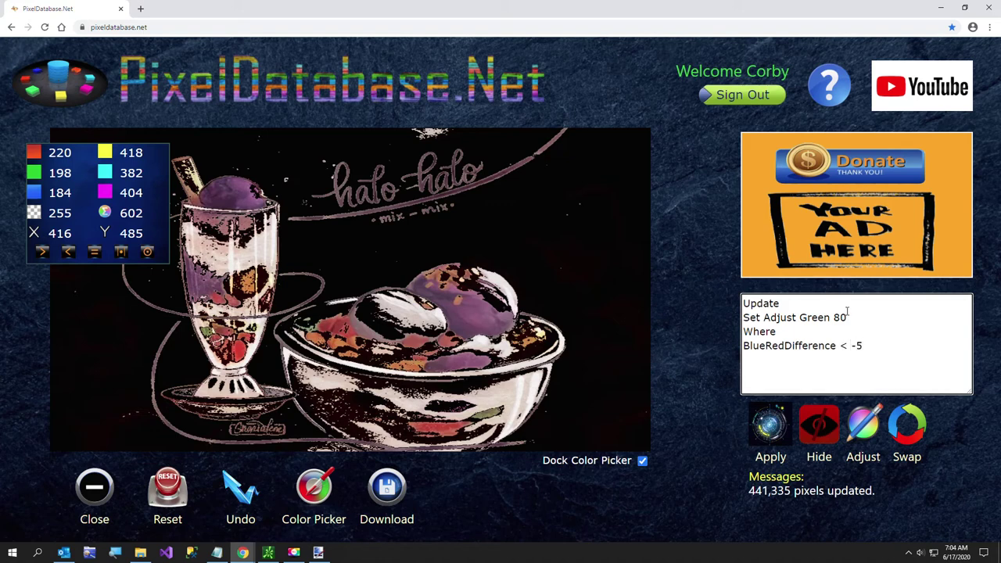
click(770, 424)
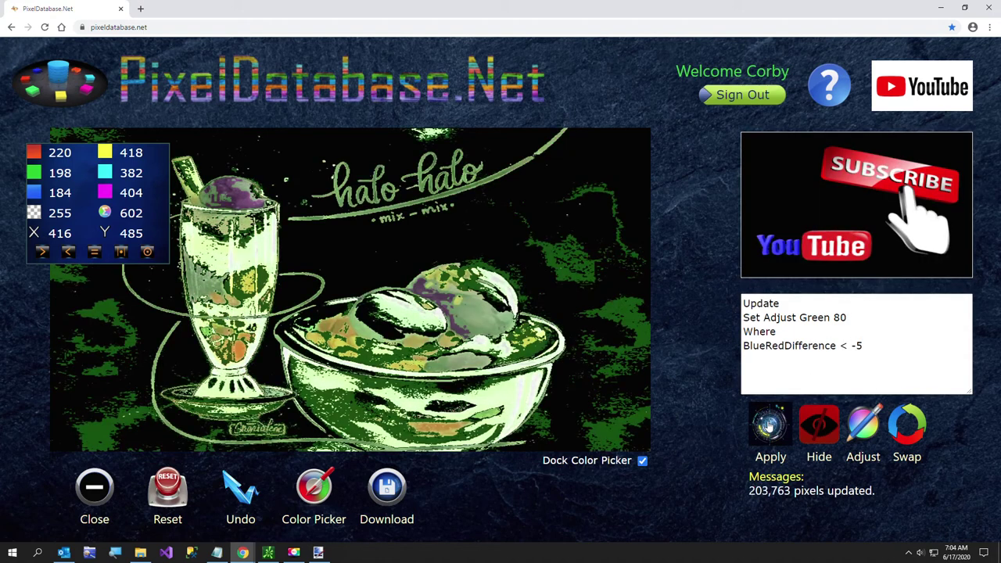
Undo the +80 trial and apply Adjust Green -80 instead, tinting the glass and bowl magenta.
click(240, 495)
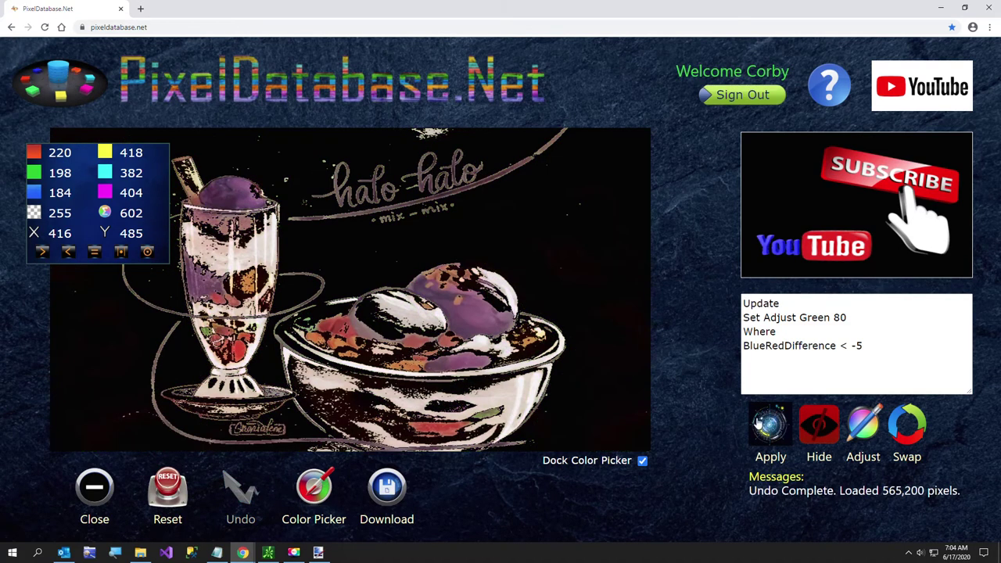
double_click(817, 317)
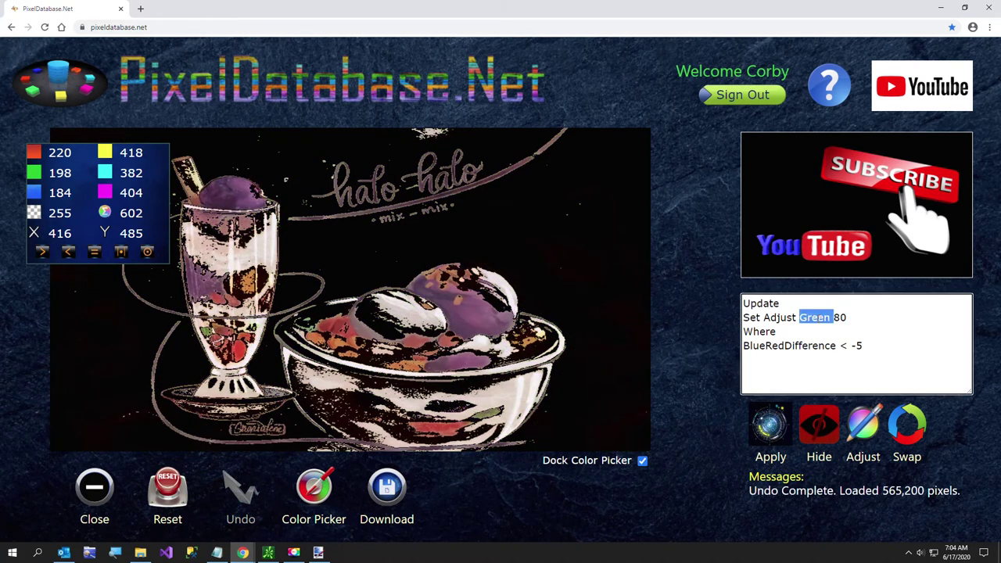
text(Red)
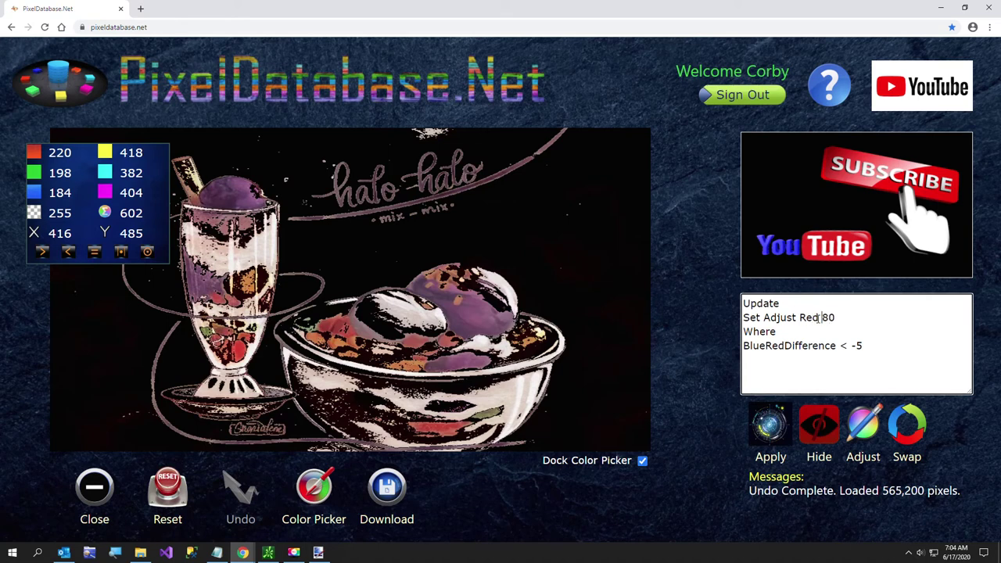
text( -)
key(BackSpace)
key(BackSpace)
key(BackSpace)
text(Green)
click(771, 423)
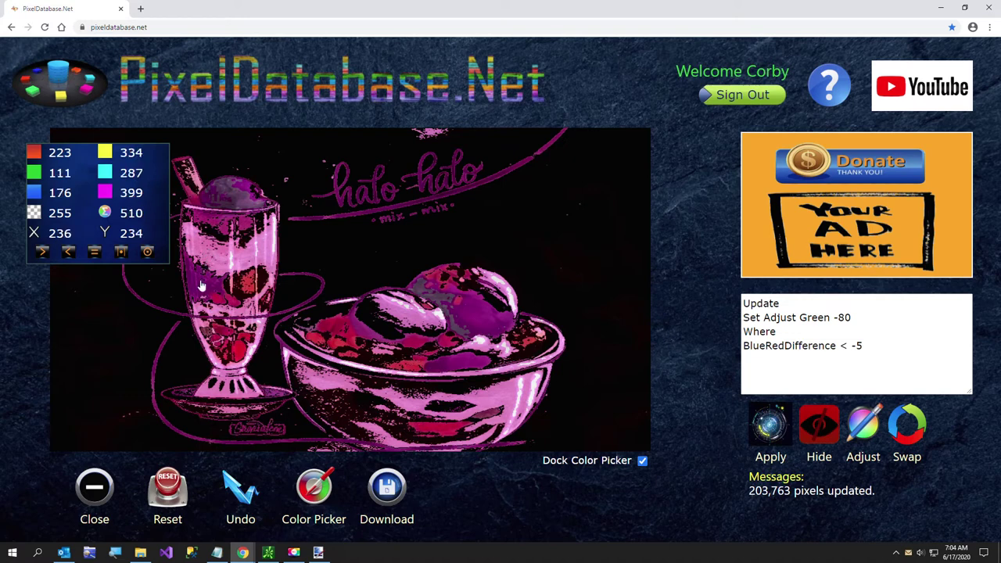
click(208, 338)
Sample a magenta colour, then change the query to 'Update Set Swap Blue Red' without a Where condition.
click(236, 354)
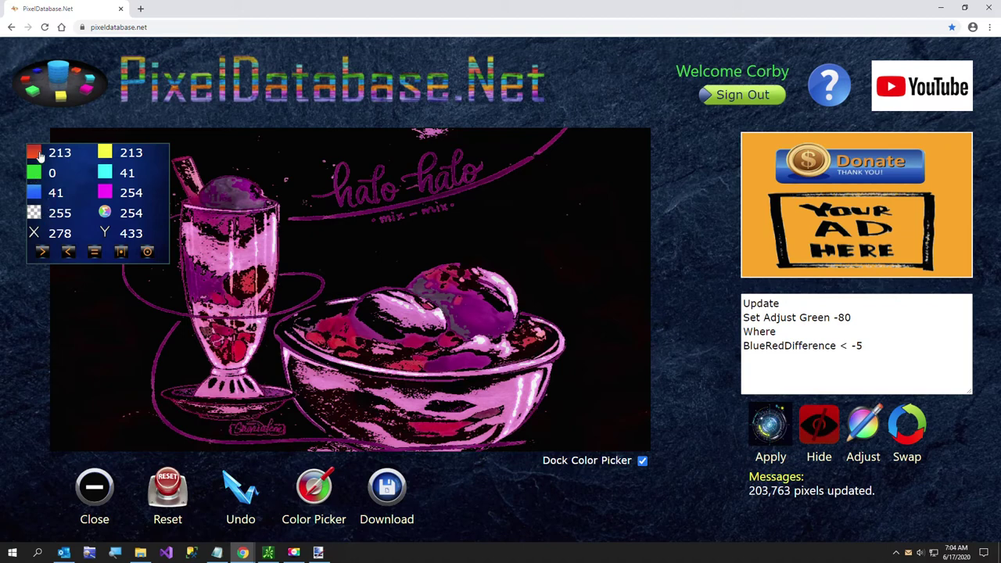
click(39, 156)
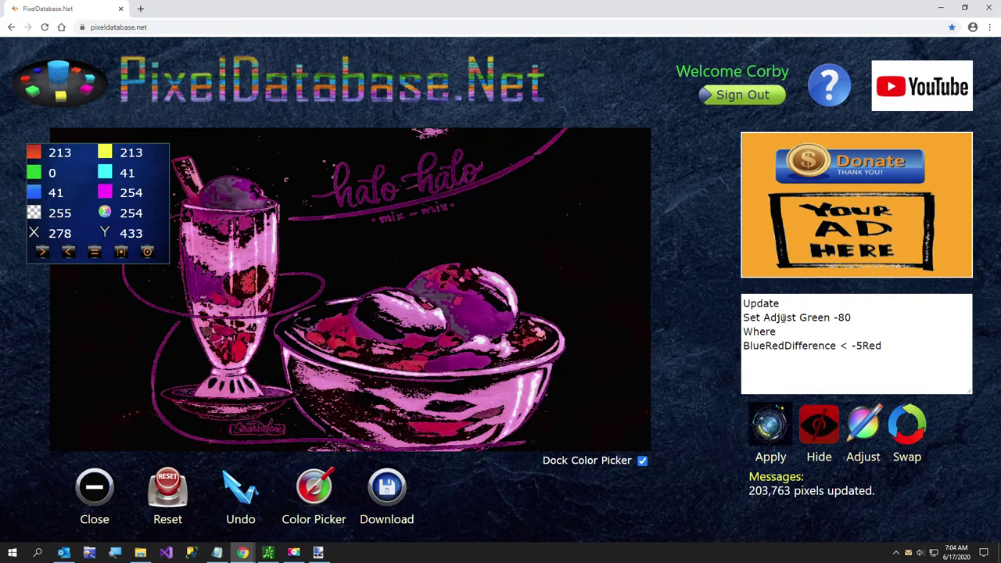
drag(765, 317, 856, 318)
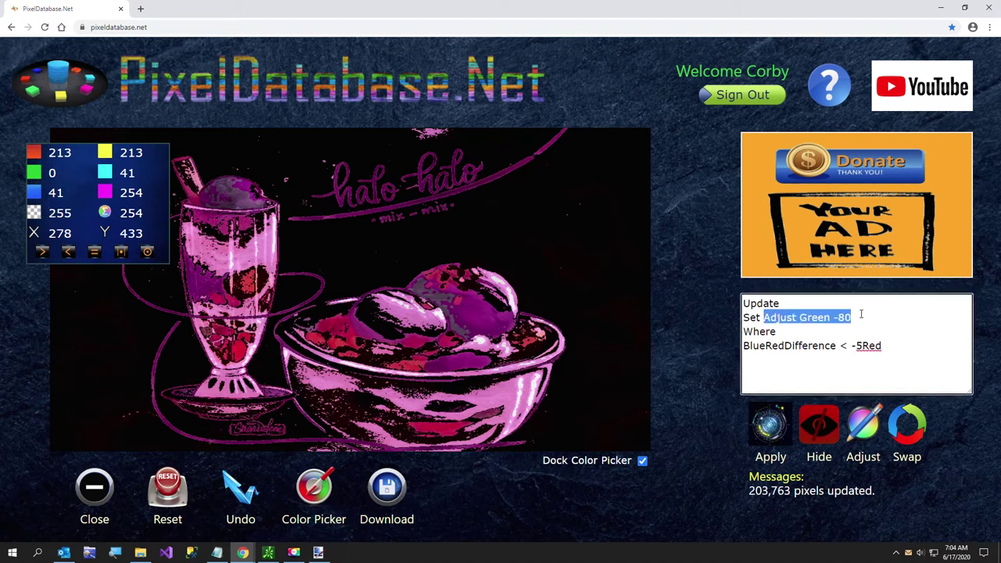
text(Swap Blue Red)
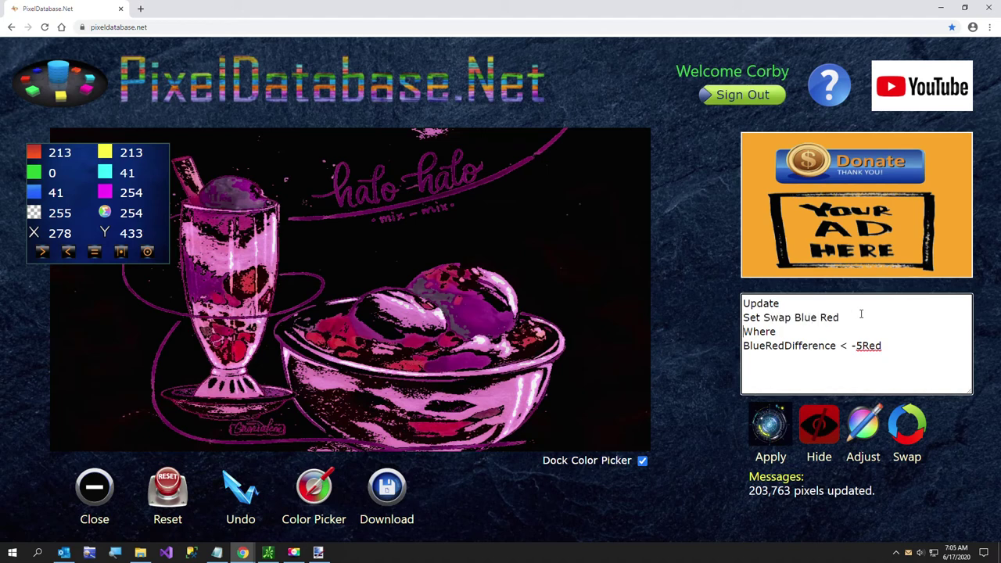
key(shift+Down)
key(shift+End)
key(Delete)
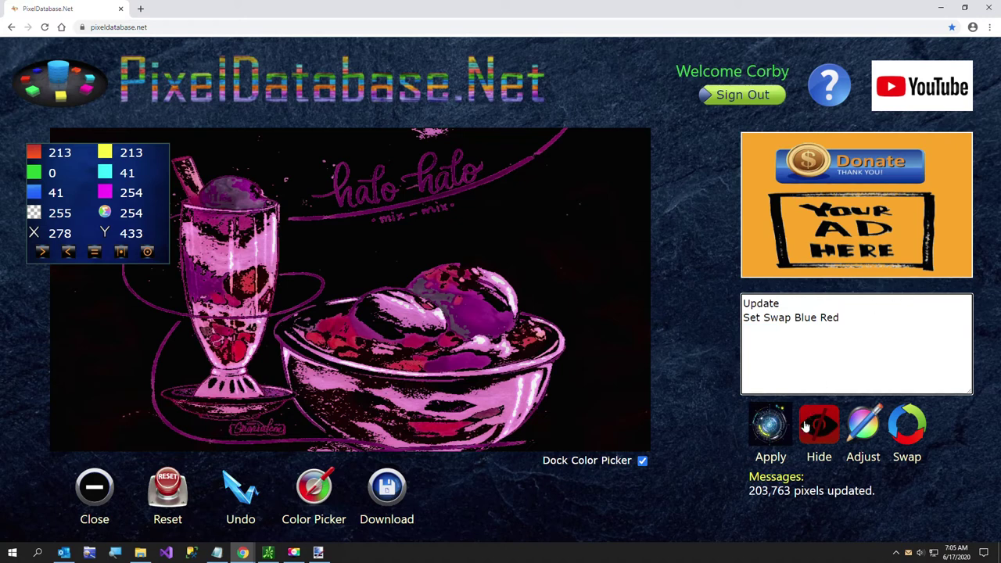
Apply the blue-red swap to all 565,200 pixels, then undo it to restore the magenta version.
click(770, 426)
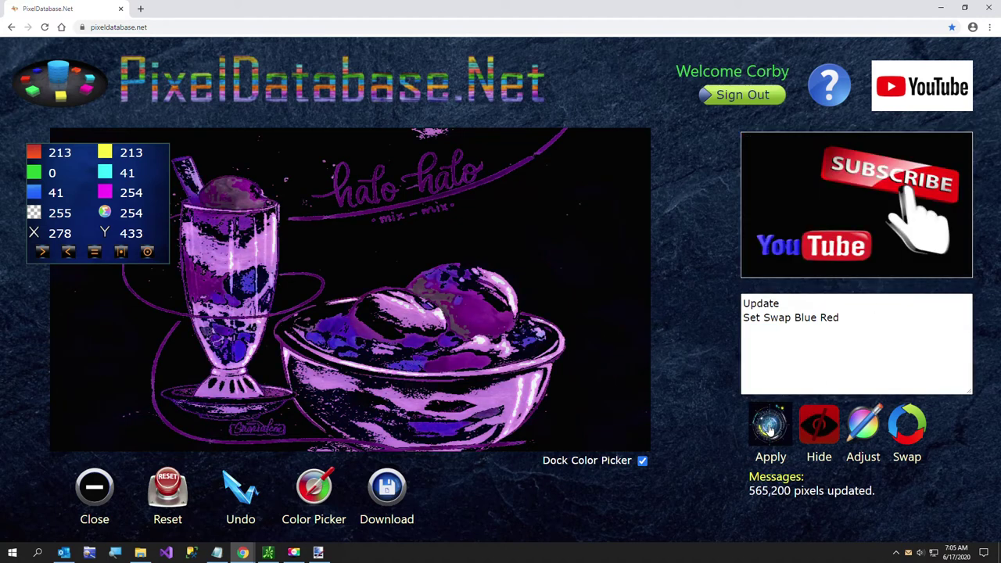
click(239, 487)
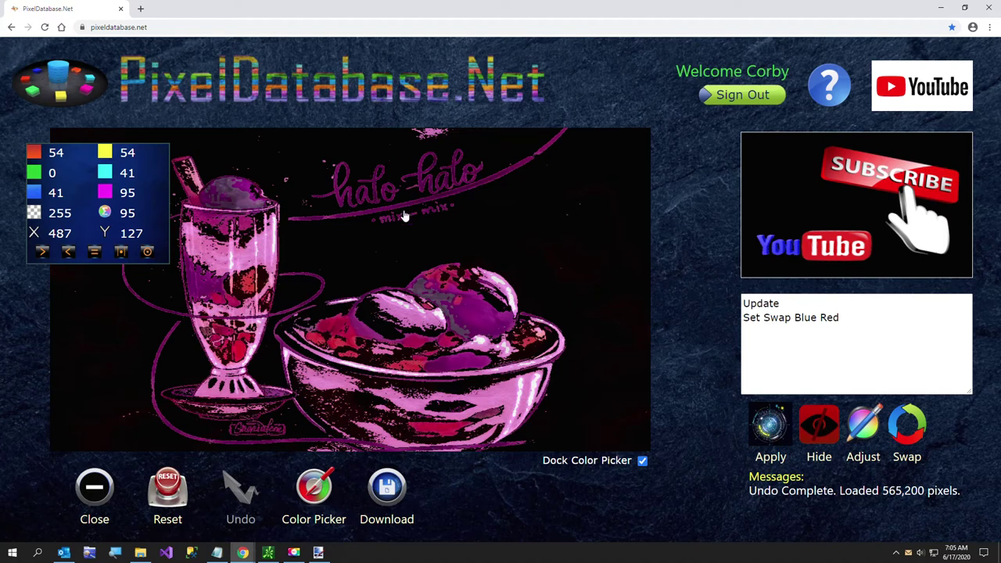
click(899, 313)
Replace the old query with 'Update Set Adjust Blue 125 Where'.
key(ctrl+a)
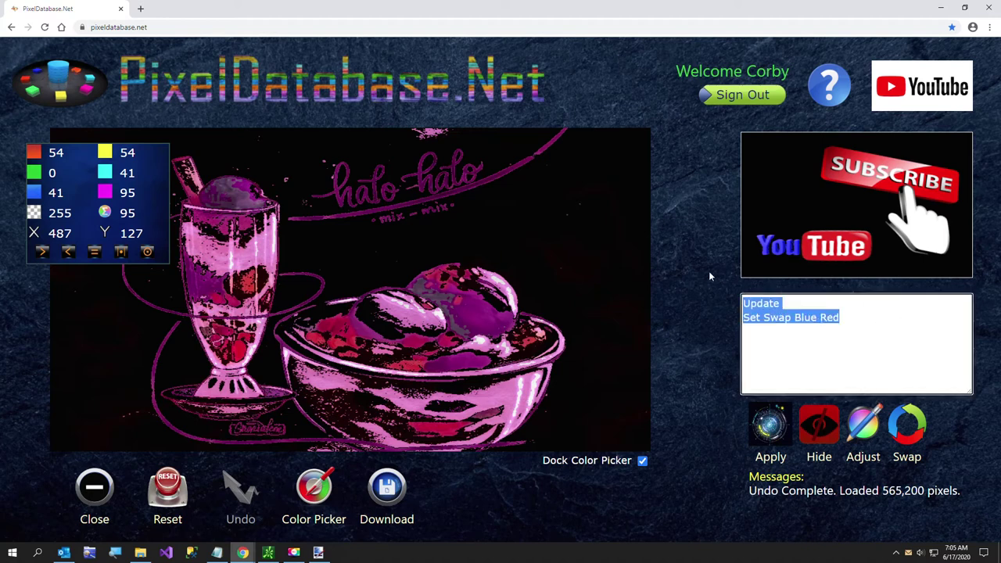
key(BackSpace)
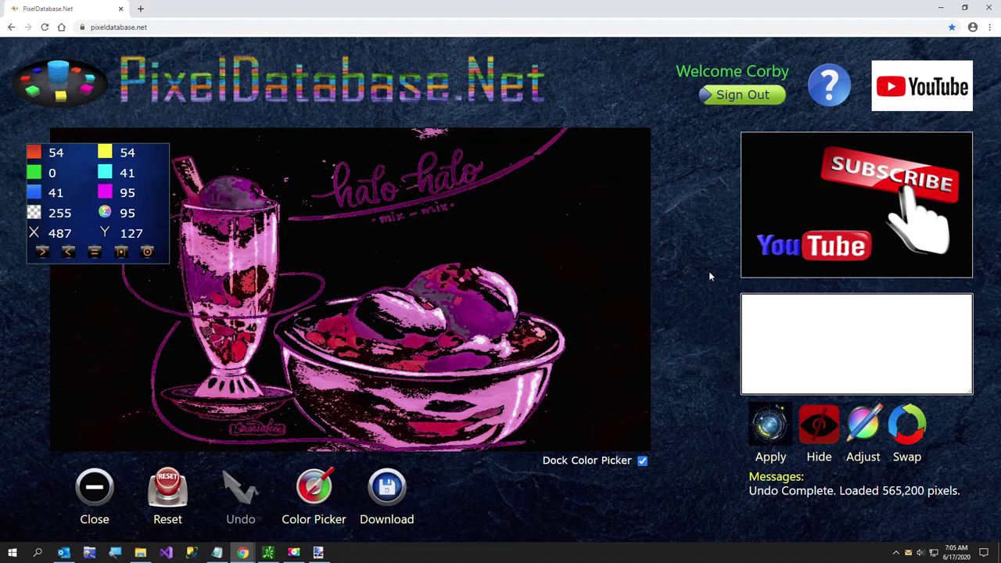
text(Update)
key(Return)
text(Set Adju)
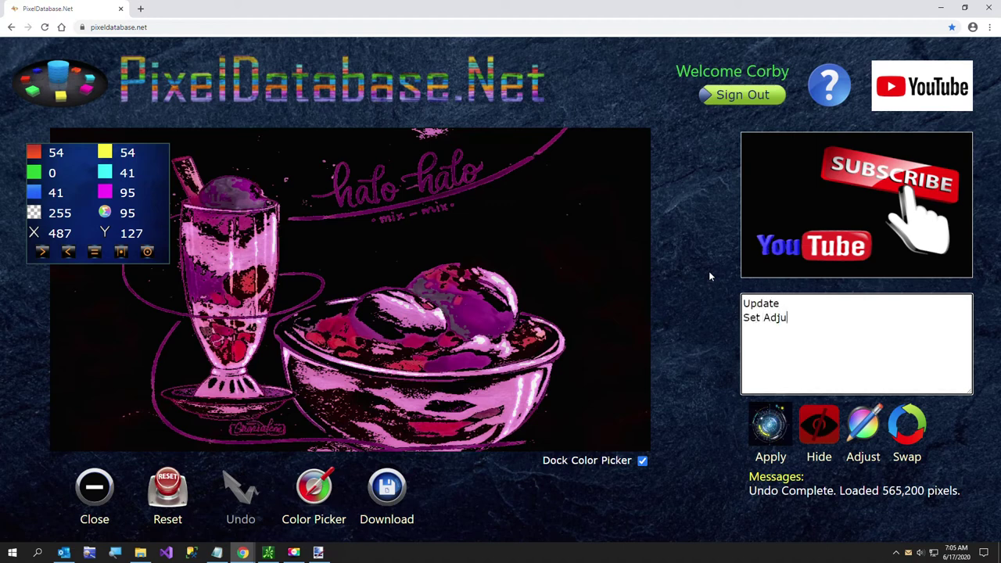
text(st Blue 125)
key(Return)
text(Where)
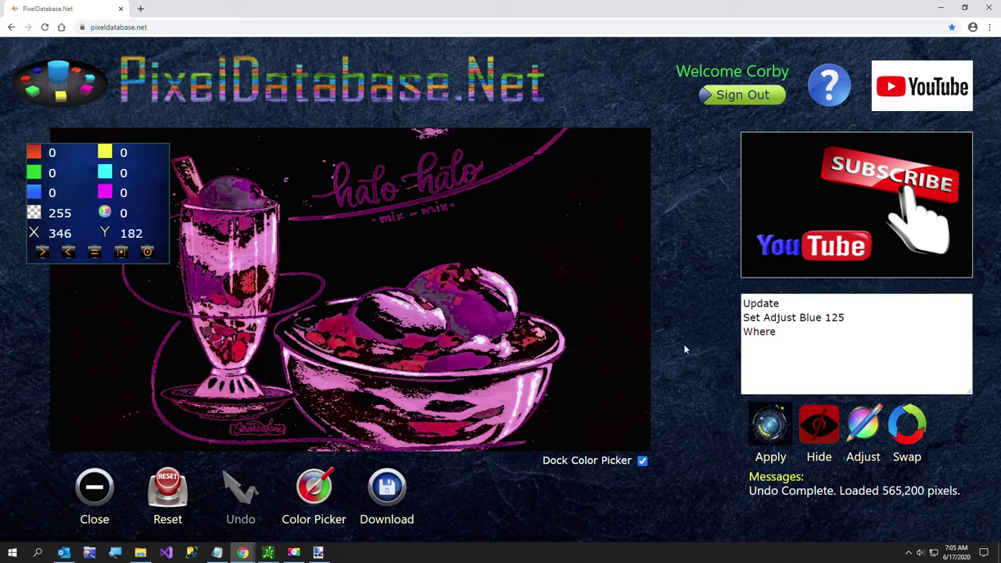
click(784, 330)
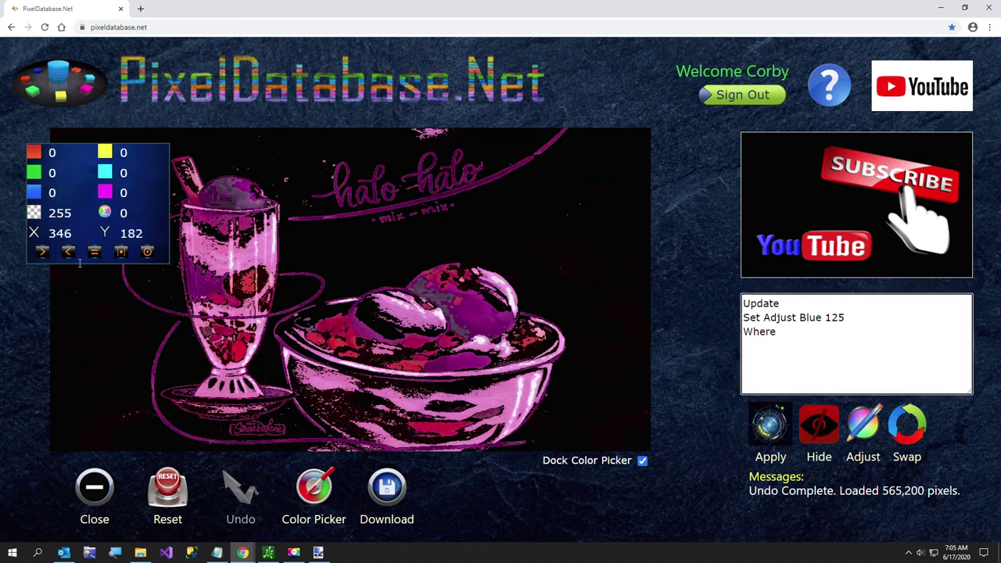
Add the conditions X > 346 and Y < 200 using the picker's sampled values.
click(34, 233)
click(60, 235)
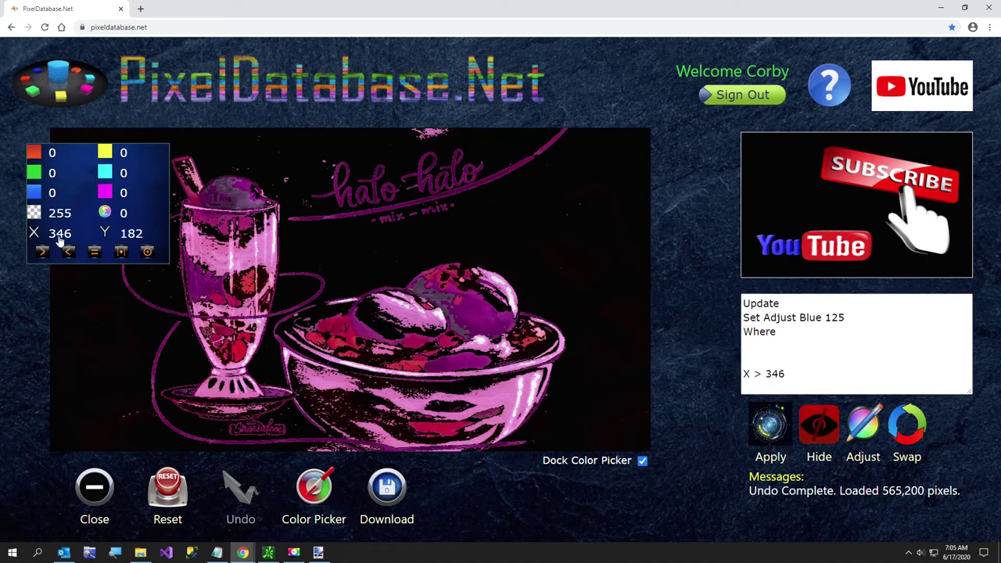
click(741, 344)
key(Delete)
key(Delete)
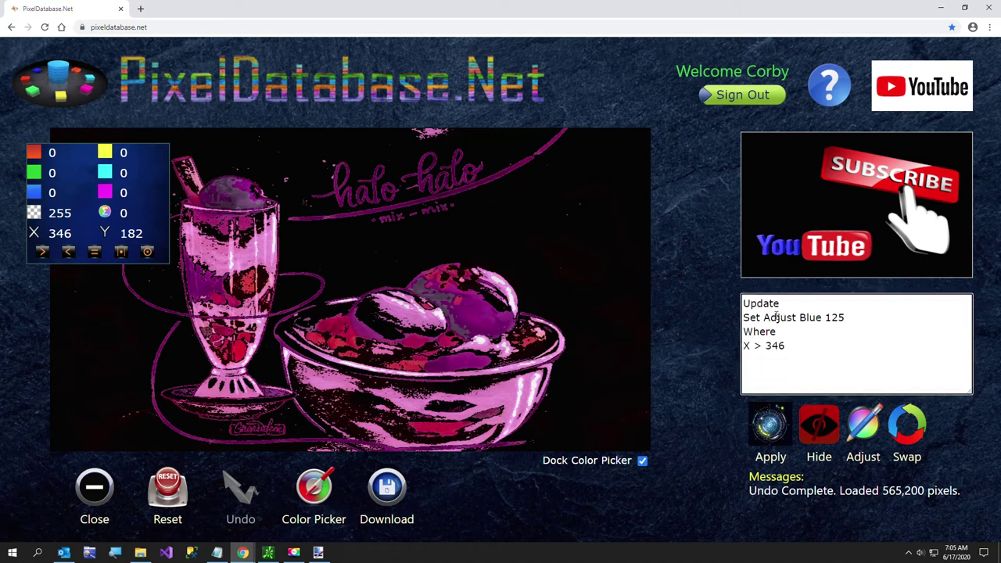
text(<)
click(383, 238)
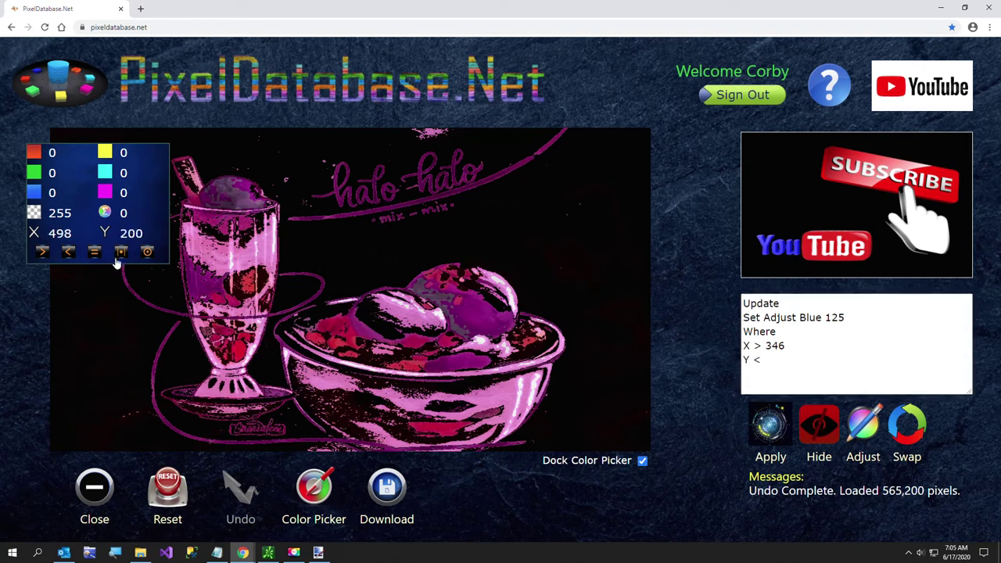
click(125, 235)
click(789, 360)
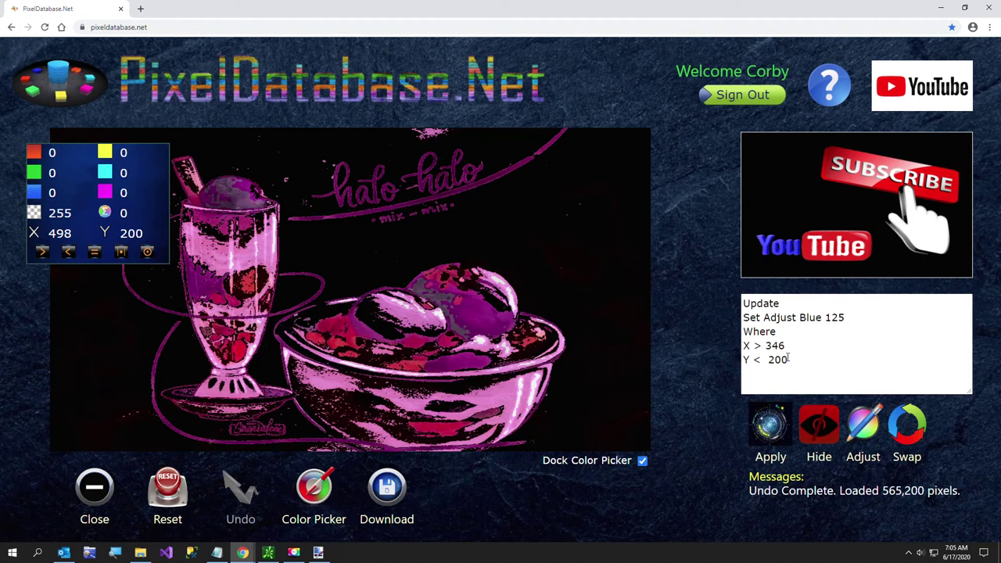
Add Total > 100 and run the query, recolouring 10,586 pixels of lettering purple.
click(427, 205)
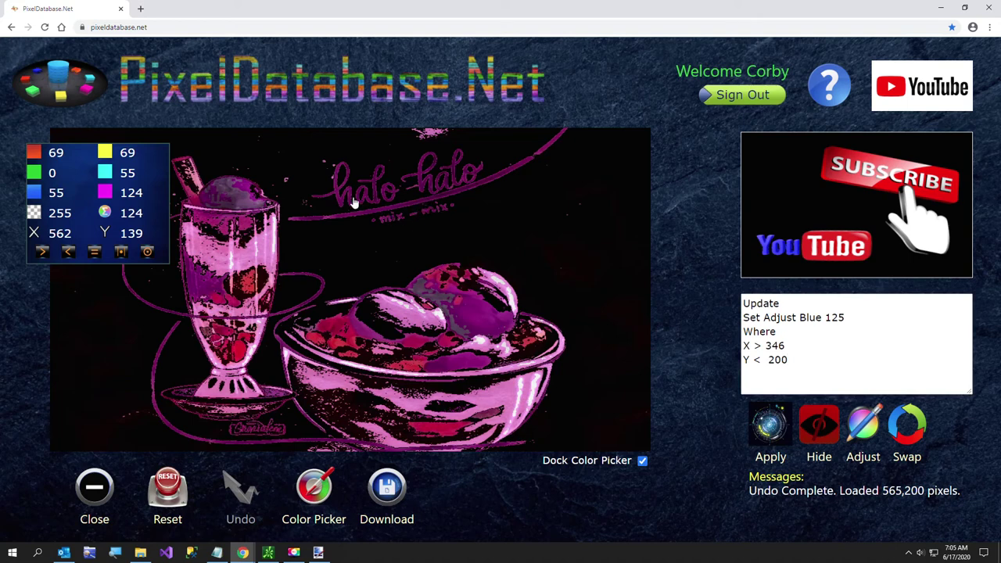
click(804, 358)
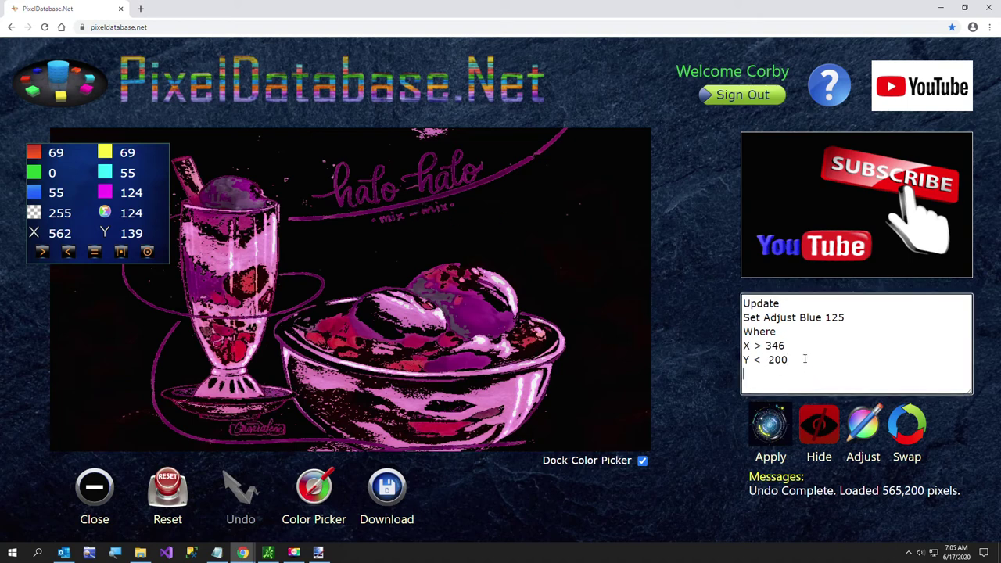
text(Total > 100)
key(ctrl+Return)
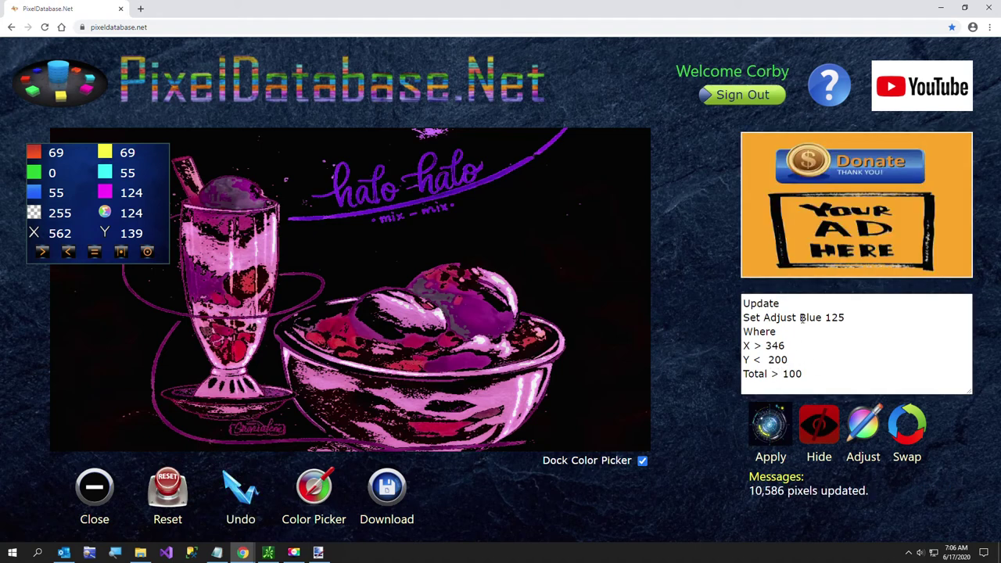
drag(802, 318, 854, 317)
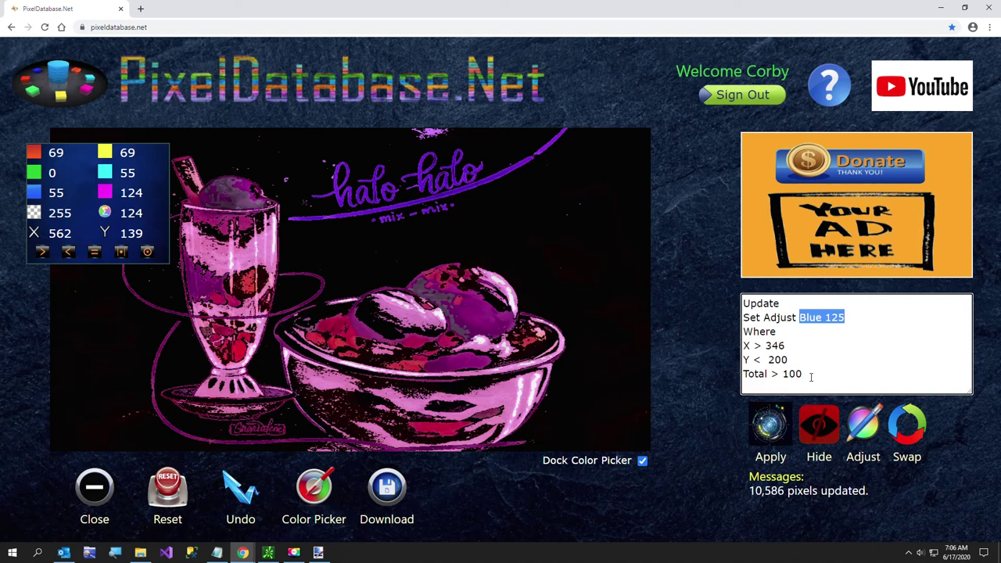
Change the query to 'Set Adjust GreenRed -50 Where Total Between 150 250'.
key(BackSpace)
text(GreenRed)
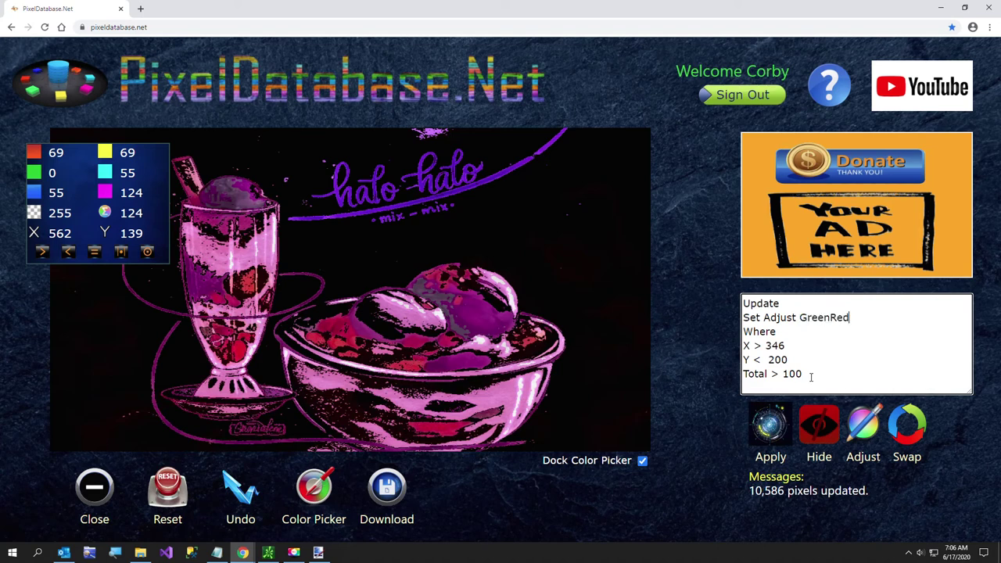
text( -50)
key(shift+Down)
key(shift+Down)
key(shift+Down)
key(BackSpace)
text(Total)
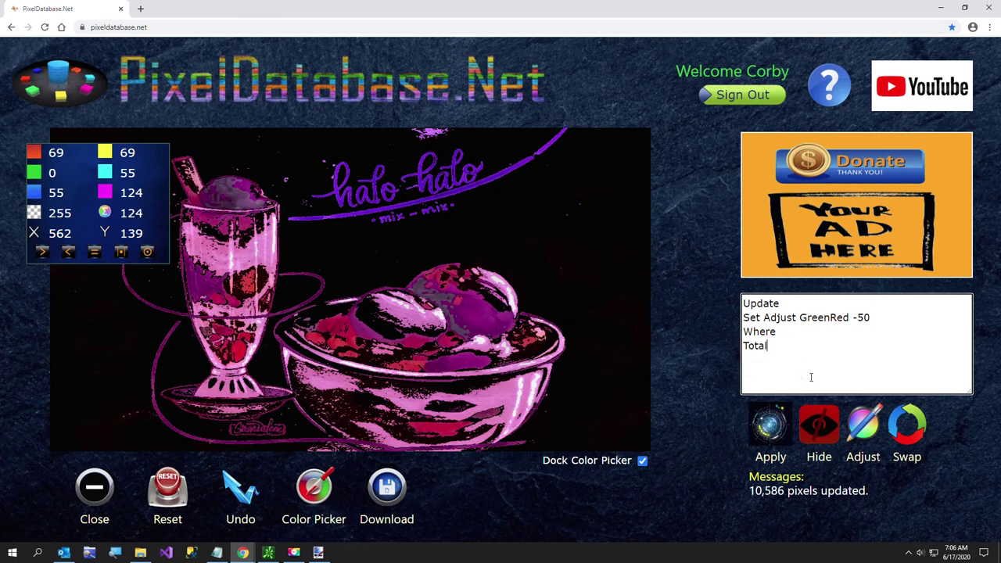
text( Between)
click(196, 287)
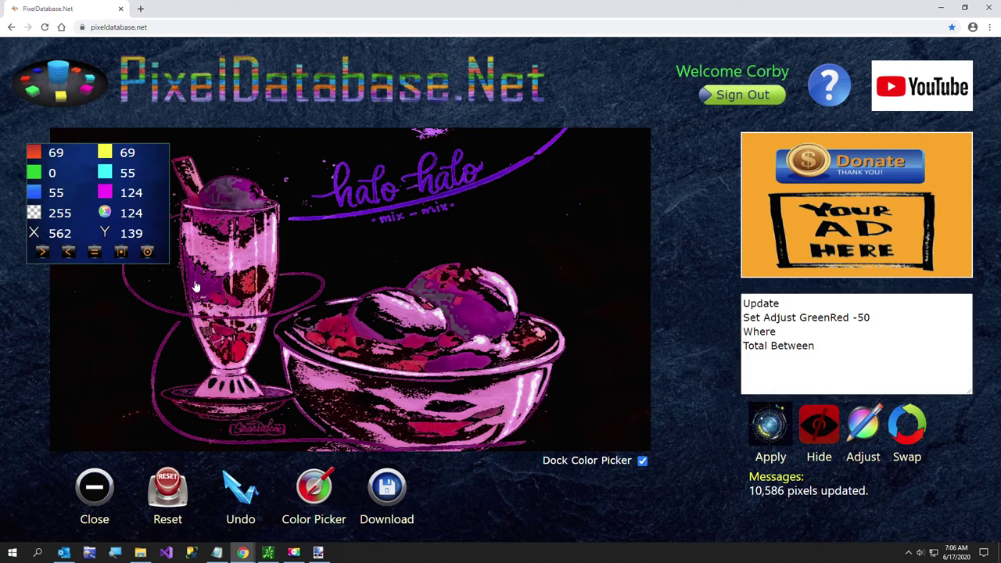
click(467, 372)
click(854, 350)
text(150 250)
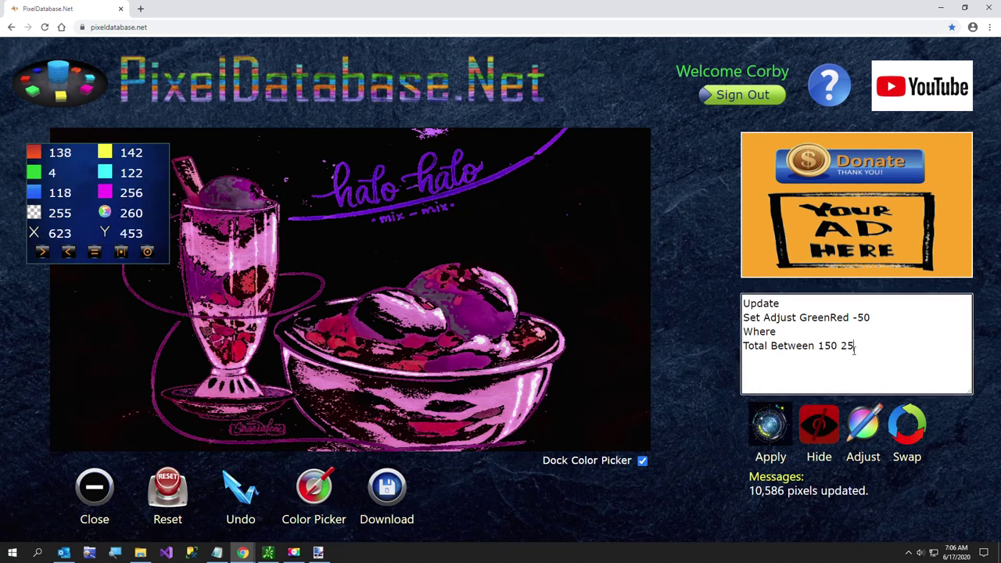
Apply the GreenRed -50 reduction three times to deepen the pink toward magenta.
click(772, 426)
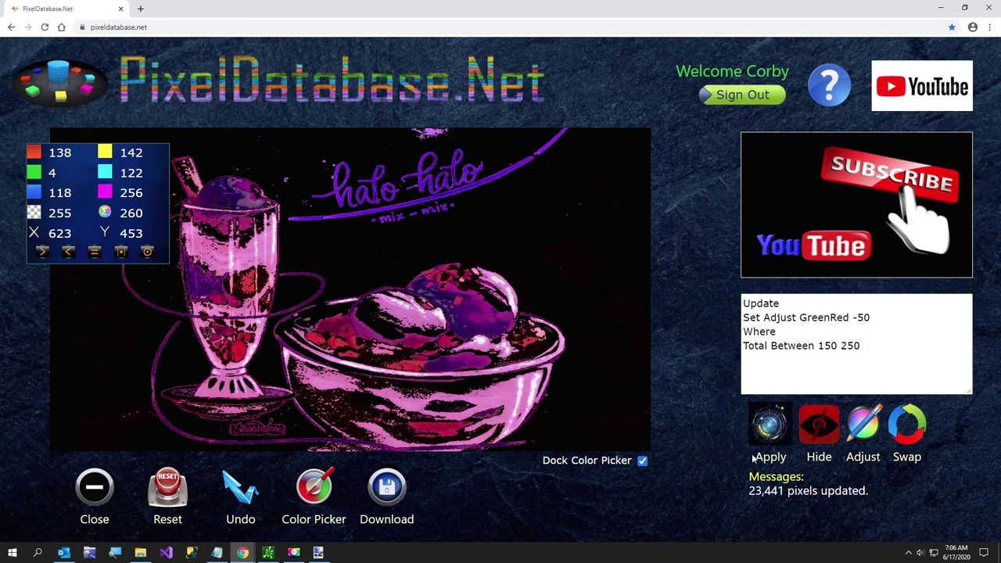
click(766, 428)
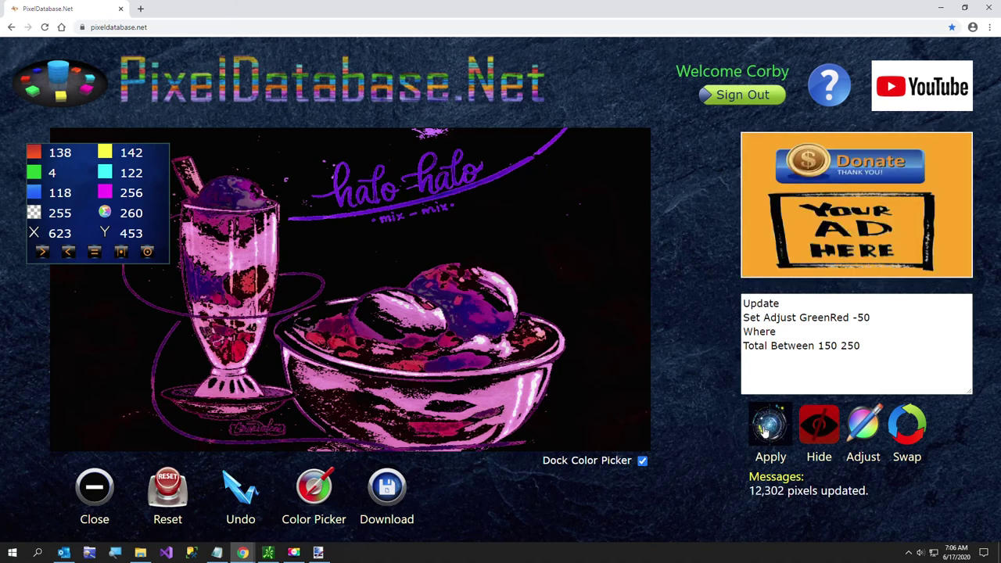
click(762, 432)
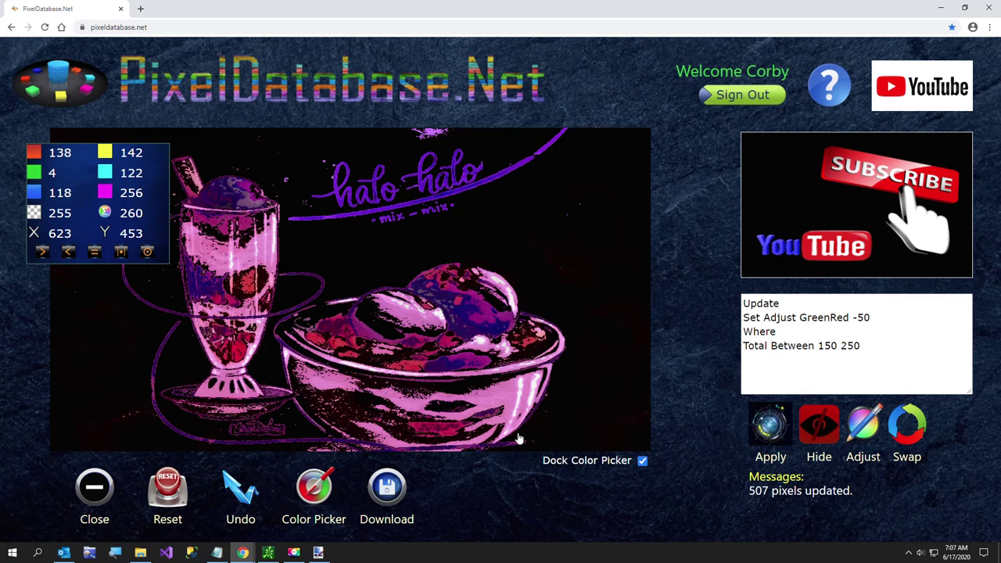
click(787, 365)
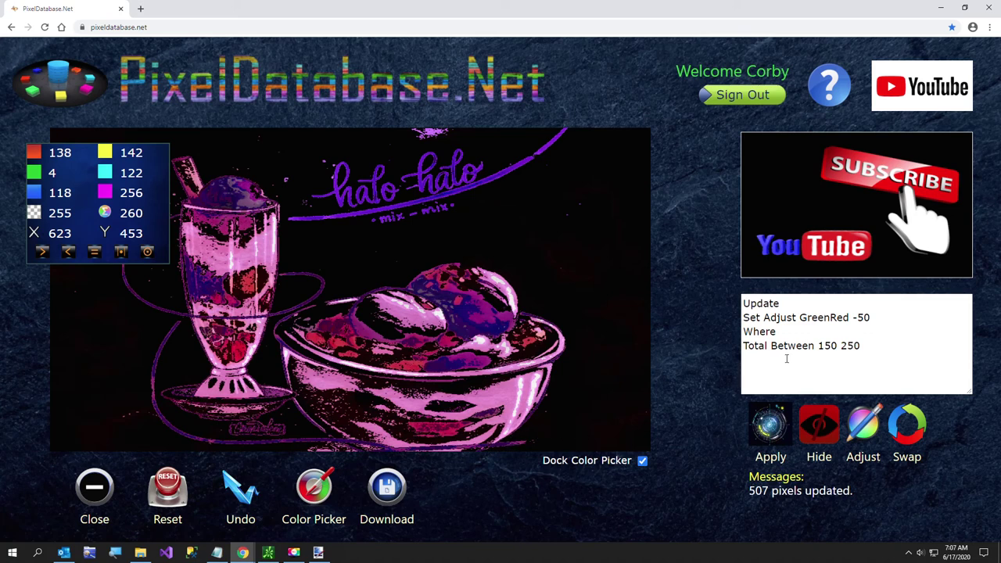
drag(868, 345, 636, 302)
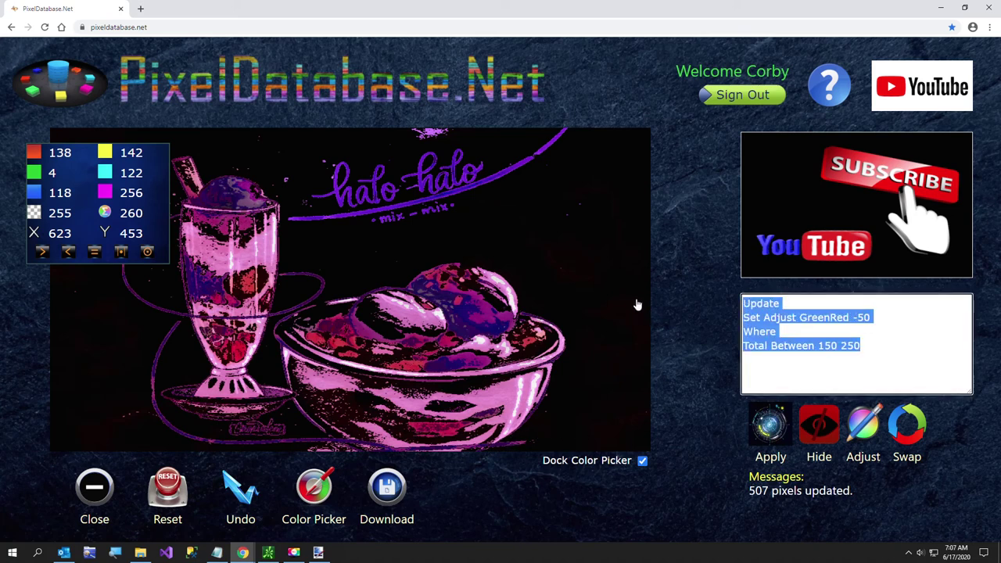
Run 'Hide Pixels Where Total < 100', hiding 442,994 dark pixels, then undo it.
click(819, 430)
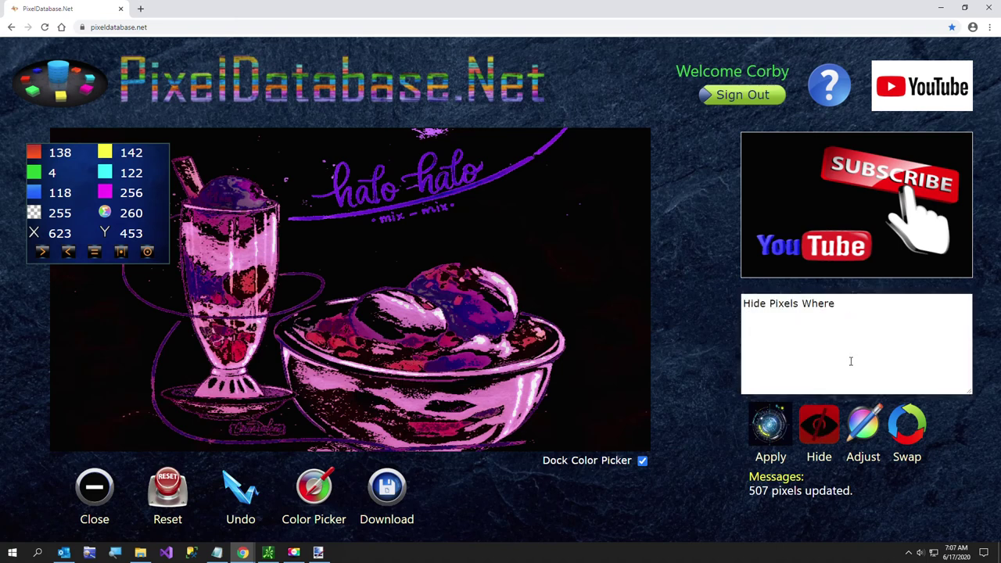
click(843, 304)
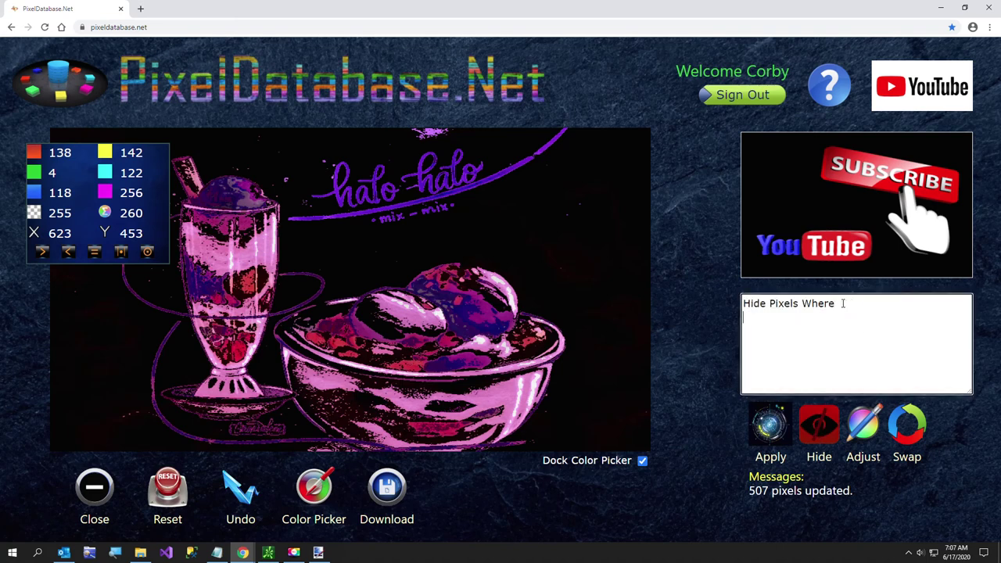
text(Total < 100)
click(455, 396)
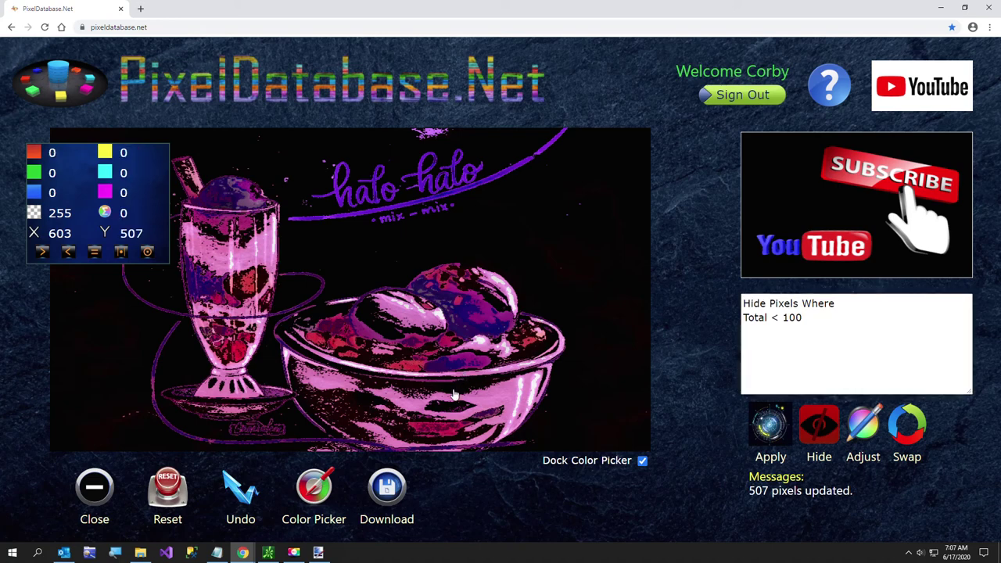
click(769, 430)
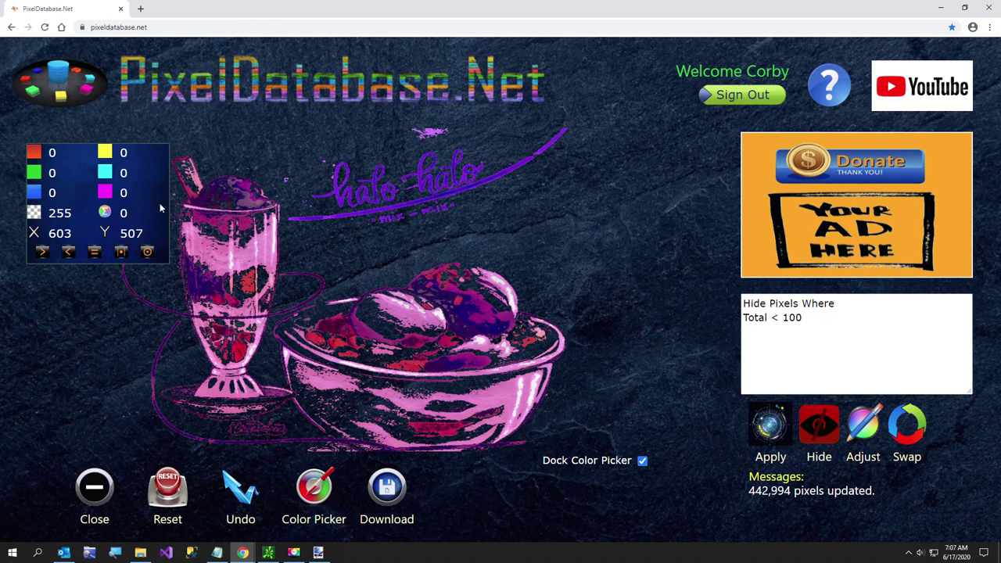
click(240, 493)
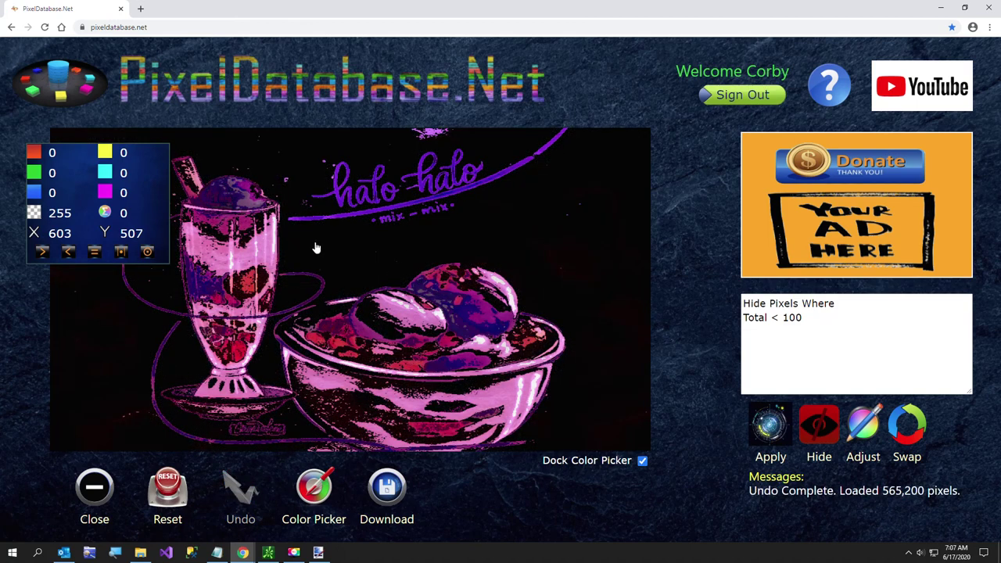